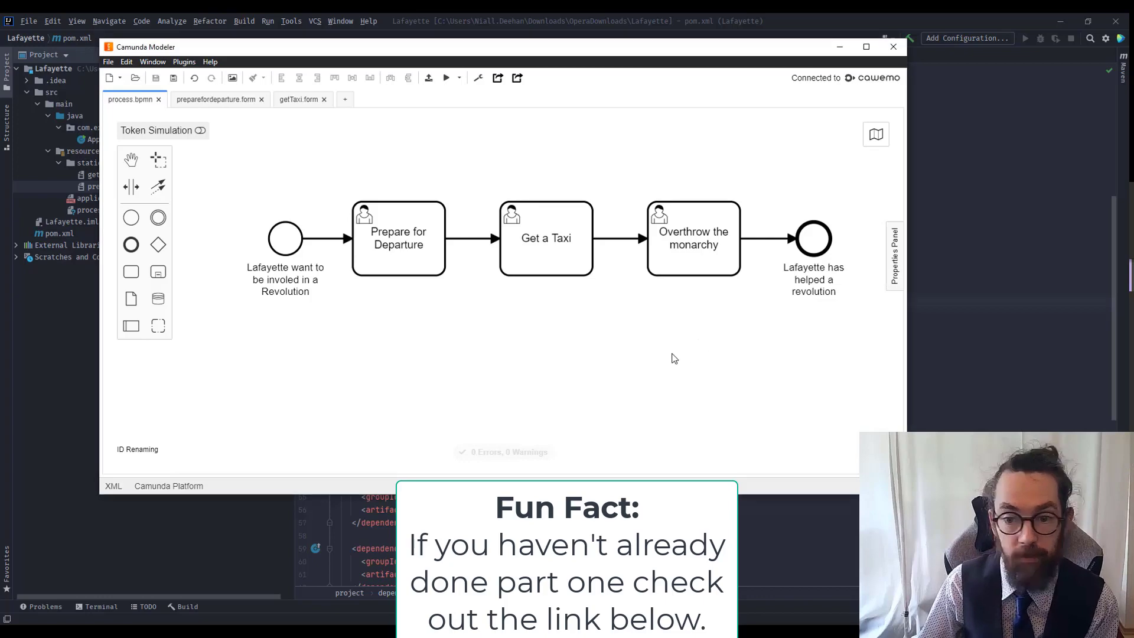
# Name the process Lafayette by copying 'Lafayette' from its Lafayette-process Id into Name
pyautogui.hscroll(1, 674, 358)
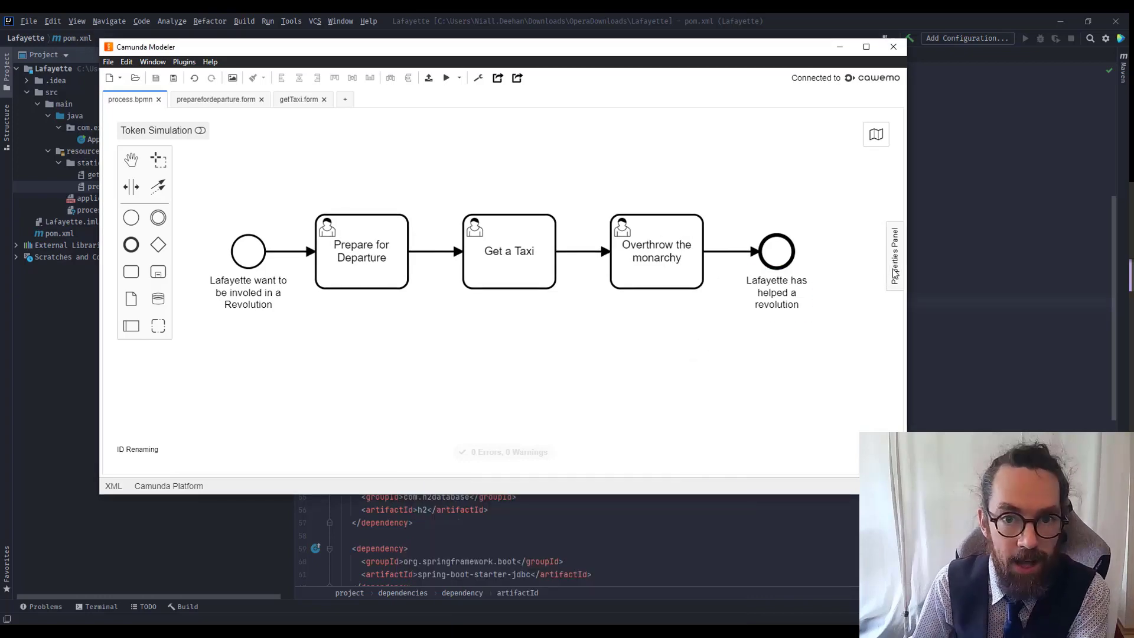
pyautogui.click(895, 274)
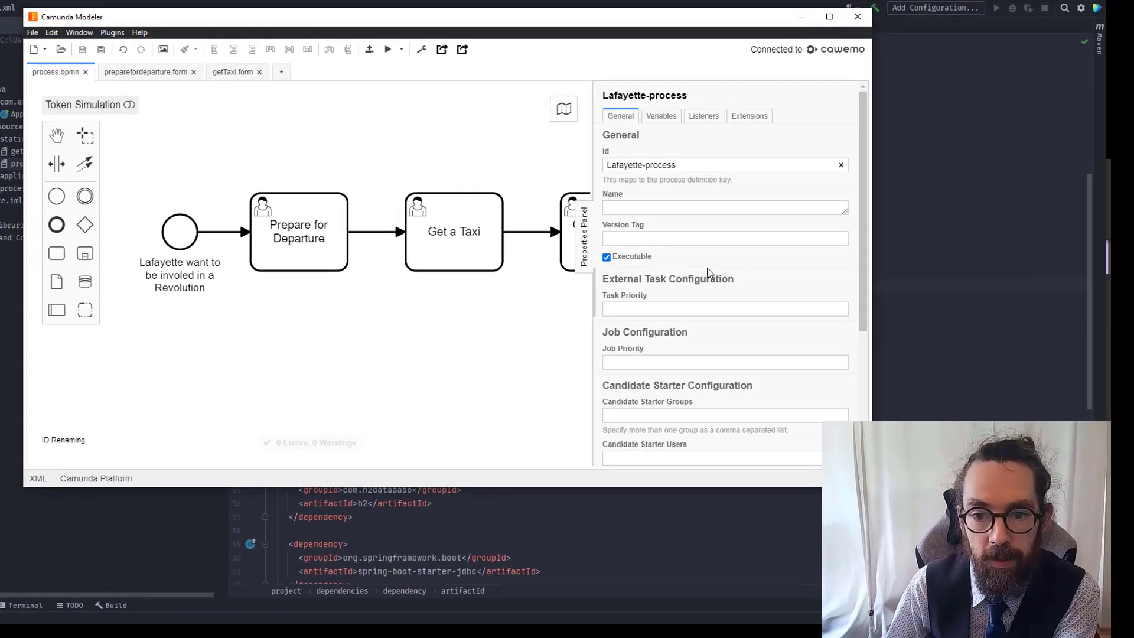
pyautogui.click(697, 161)
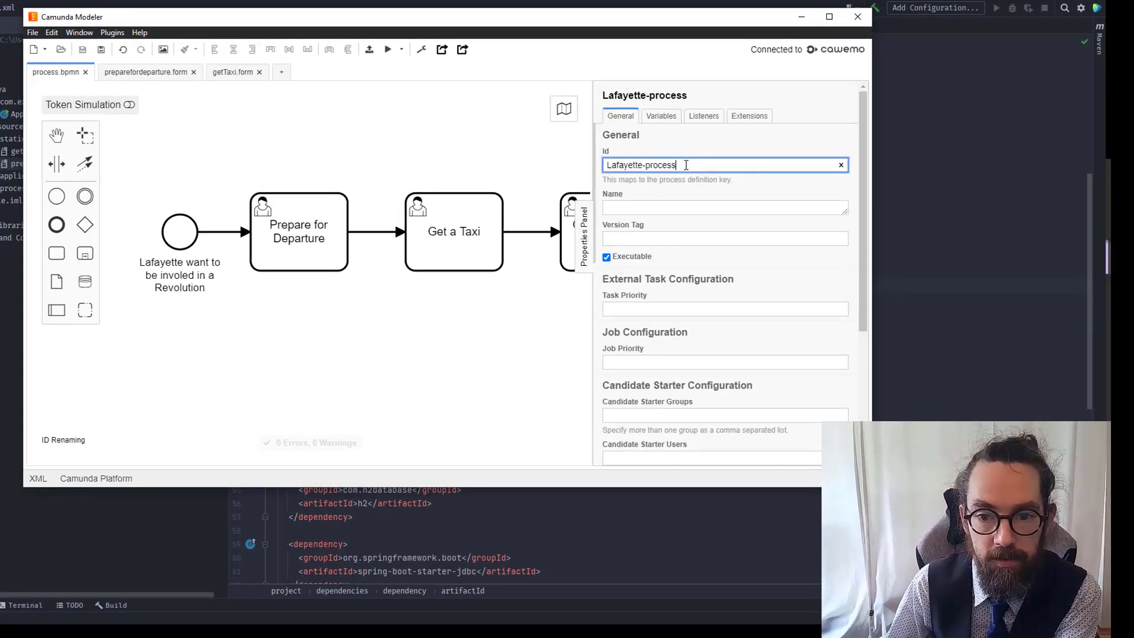
pyautogui.moveTo(676, 167); pyautogui.dragTo(601, 171)
pyautogui.hotkey('ctrl', 'c')
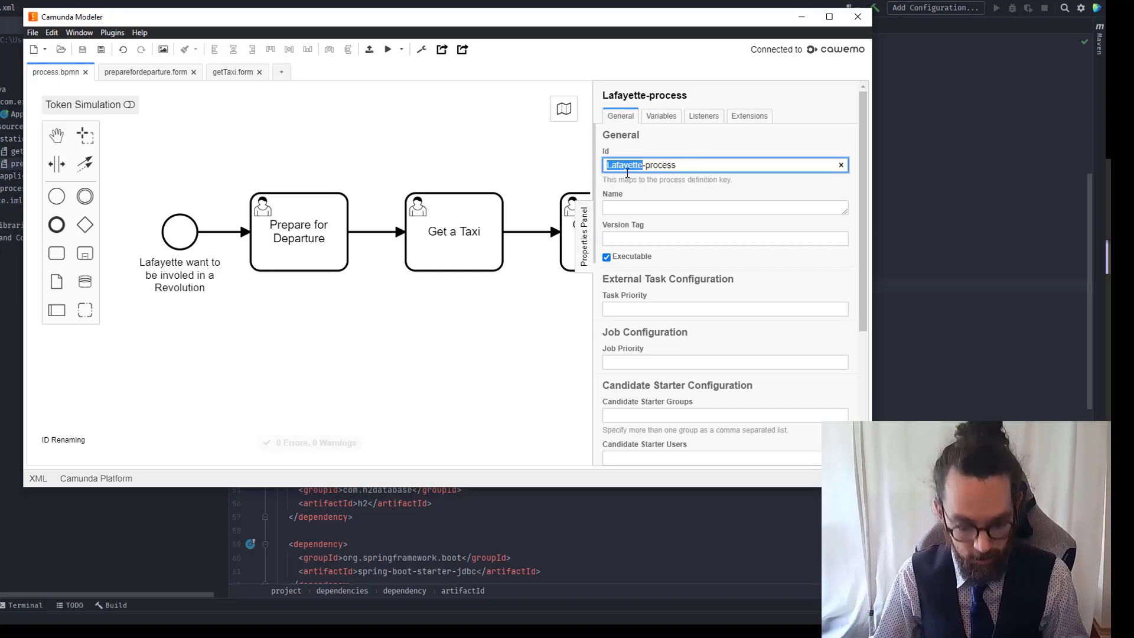
pyautogui.click(653, 206)
pyautogui.hotkey('ctrl', 'v')
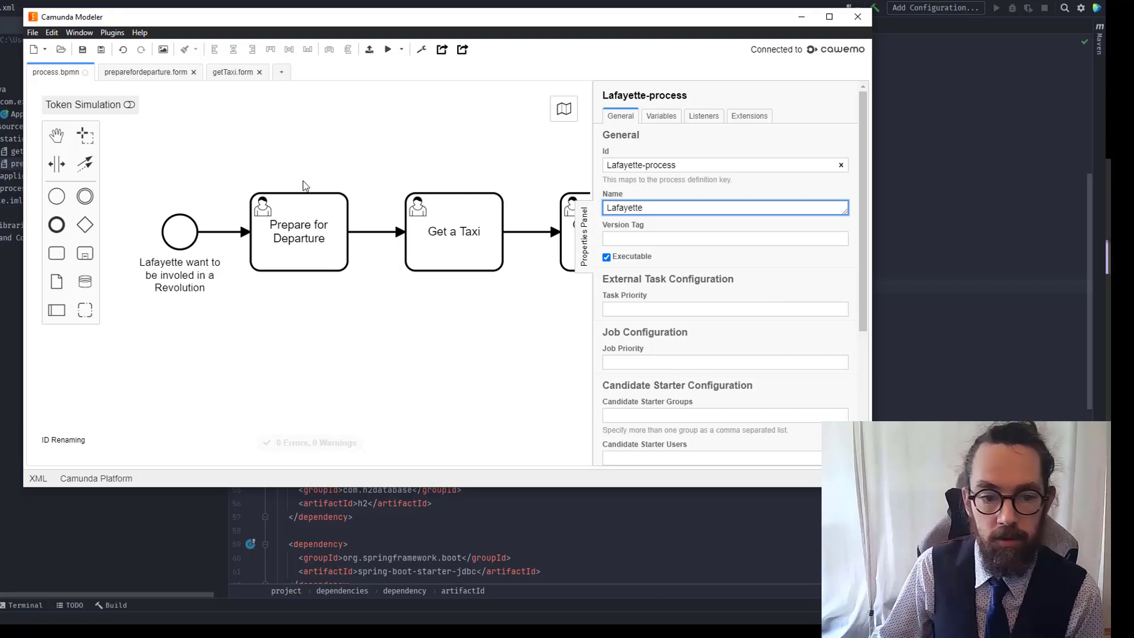
# Select the Prepare for Departure task (say-hello) and go to its Form Key field
pyautogui.moveTo(300, 169)
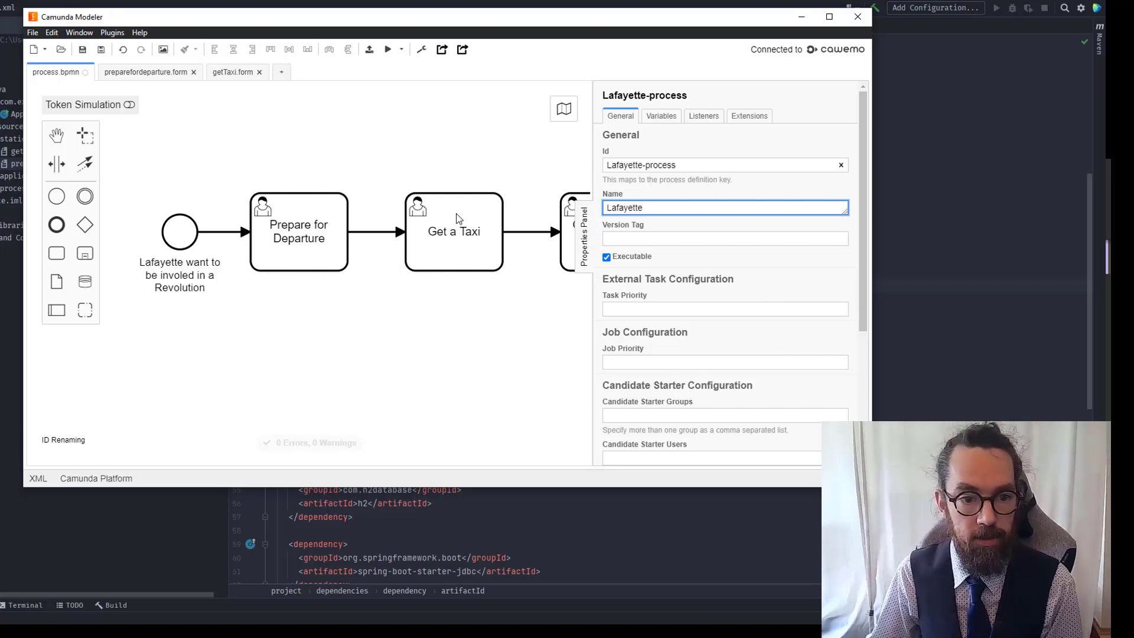
pyautogui.moveTo(446, 181)
pyautogui.click(306, 211)
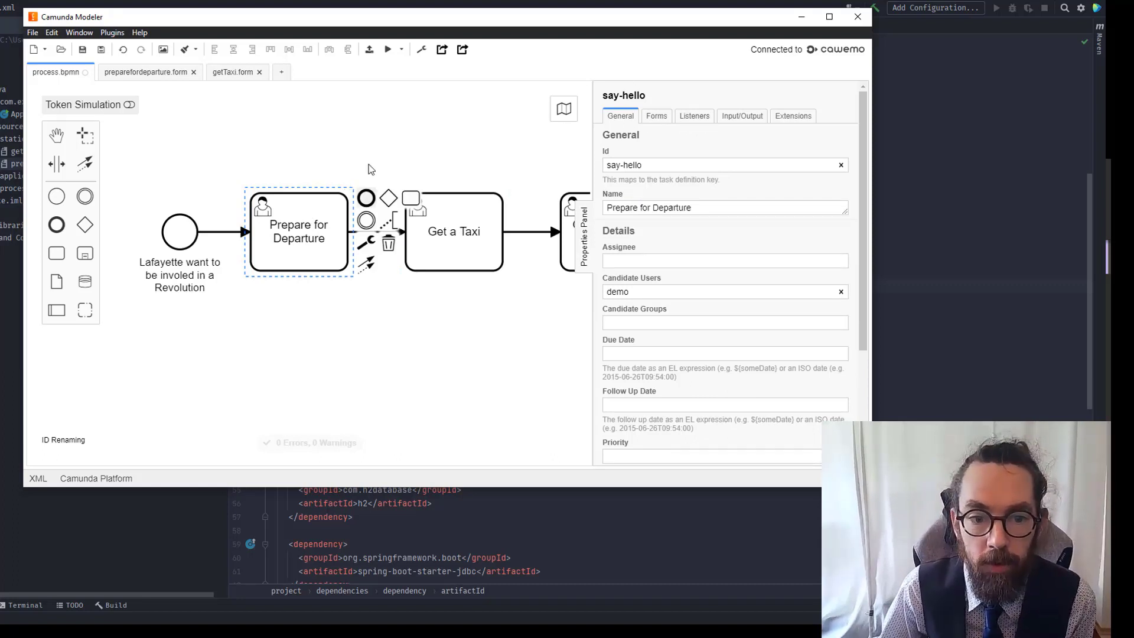
pyautogui.click(657, 116)
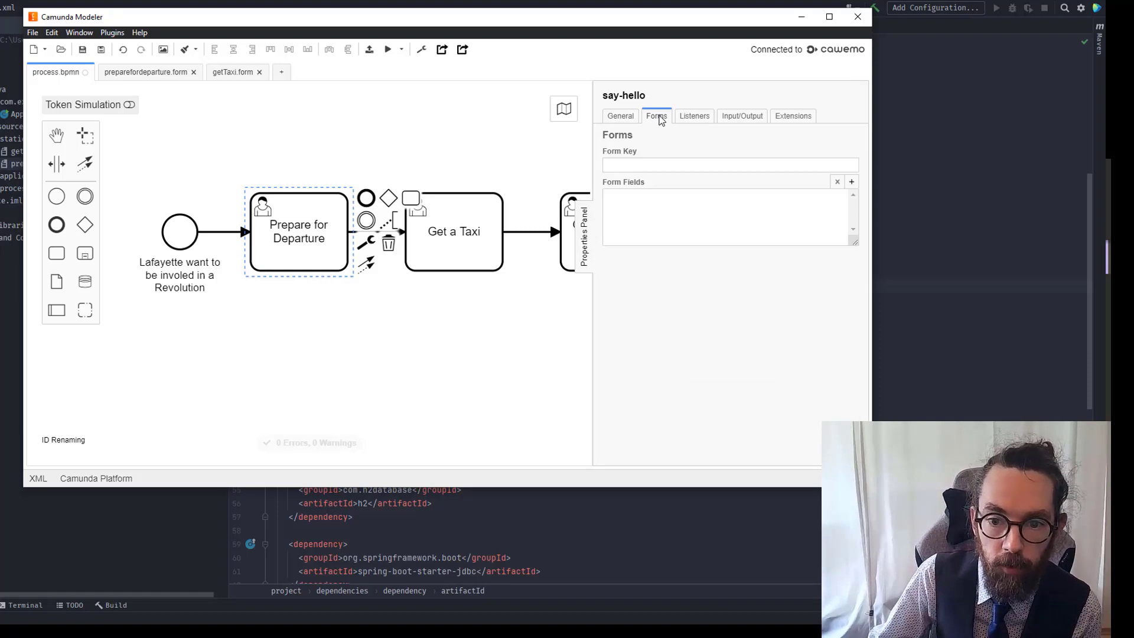
pyautogui.click(631, 163)
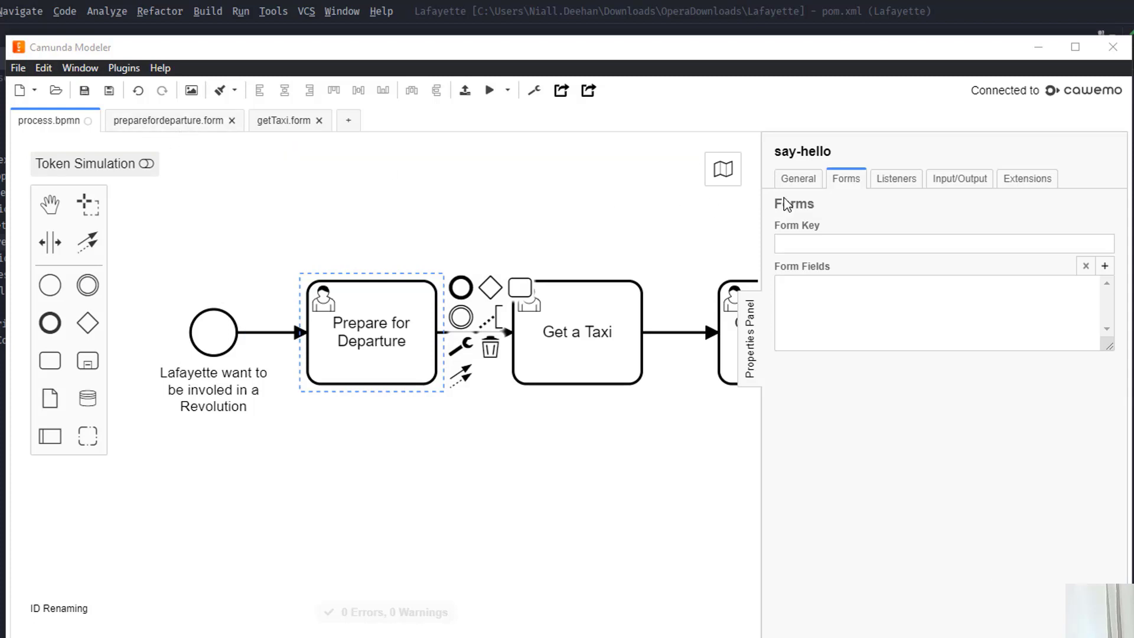
# Set the Prepare for Departure form key to camunda-forms:/forms/preparefordeparture.form
pyautogui.click(837, 243)
pyautogui.write('camunda-forms:/forms/preparefordeparture.form')
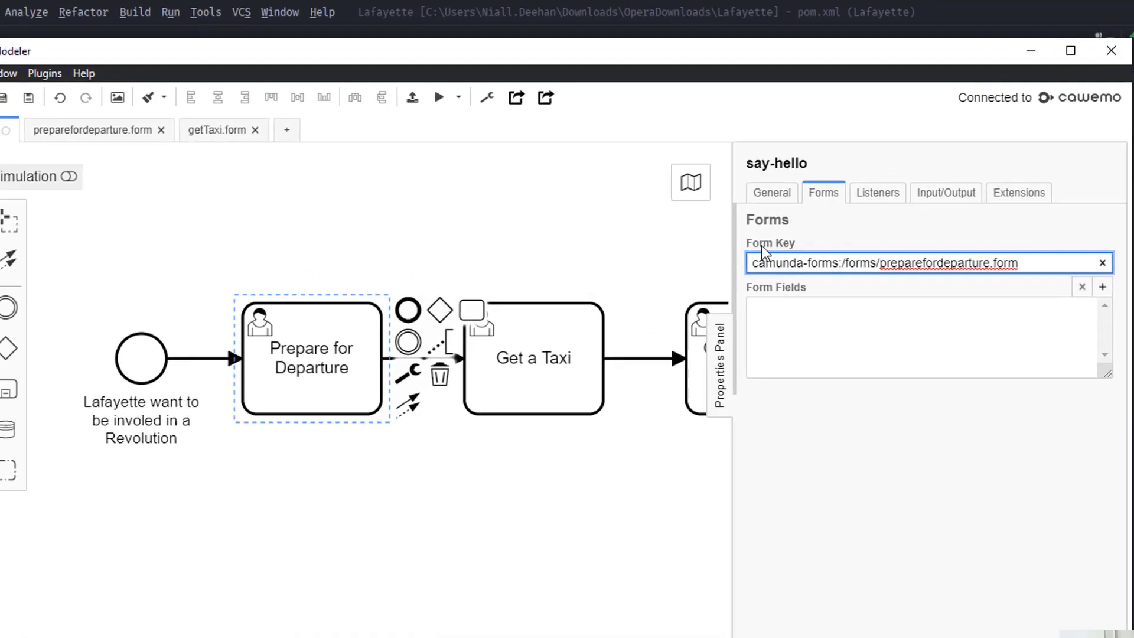
pyautogui.moveTo(838, 263); pyautogui.dragTo(802, 263)
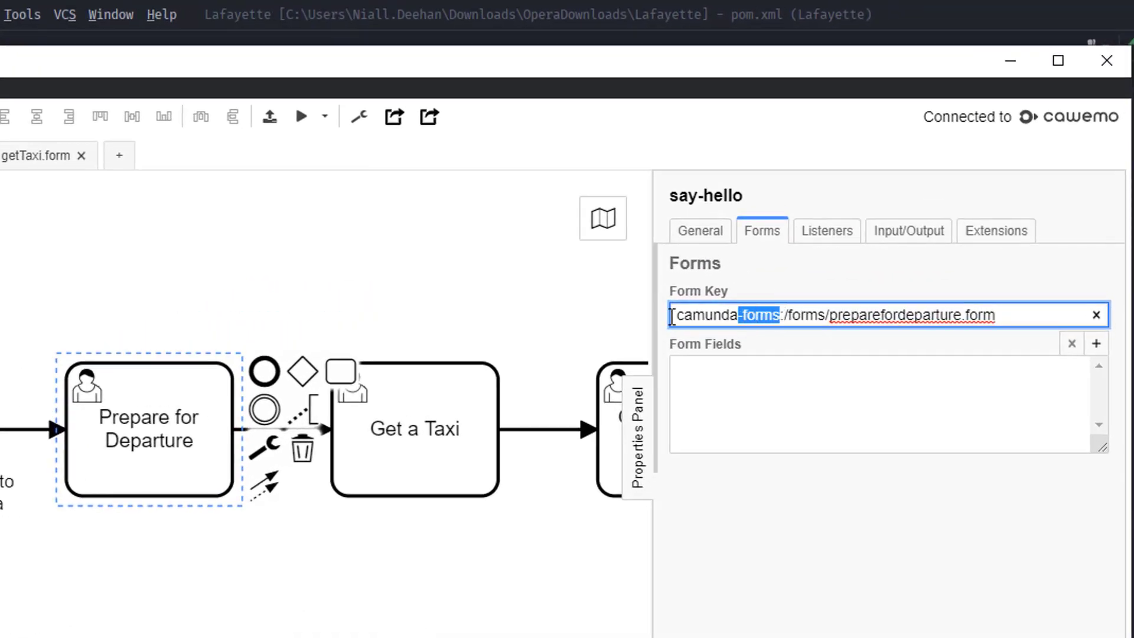
pyautogui.keyDown('shift'); pyautogui.click(672, 317); pyautogui.keyUp('shift')
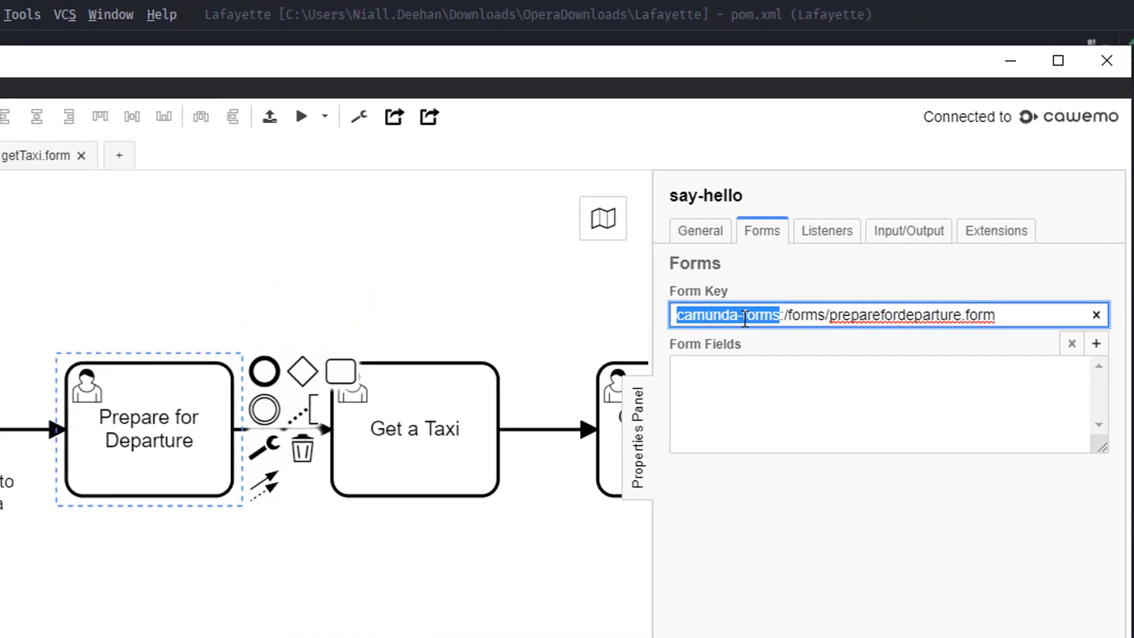
pyautogui.click(762, 316)
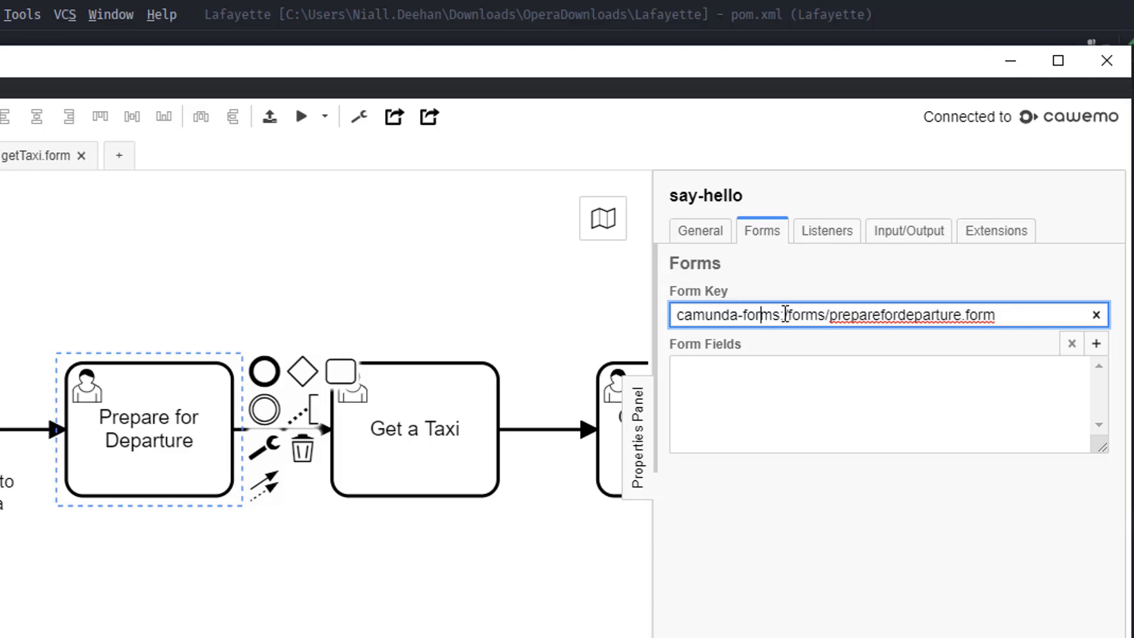
pyautogui.moveTo(780, 315); pyautogui.dragTo(826, 313)
pyautogui.click(826, 313)
pyautogui.moveTo(830, 314); pyautogui.dragTo(1013, 308)
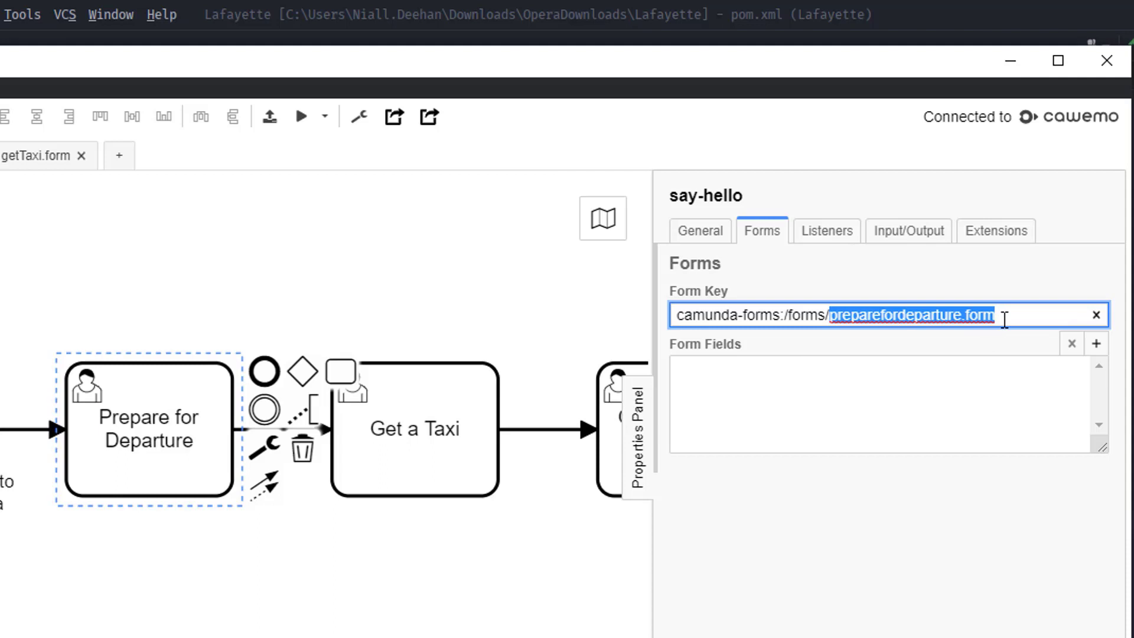
pyautogui.click(907, 316)
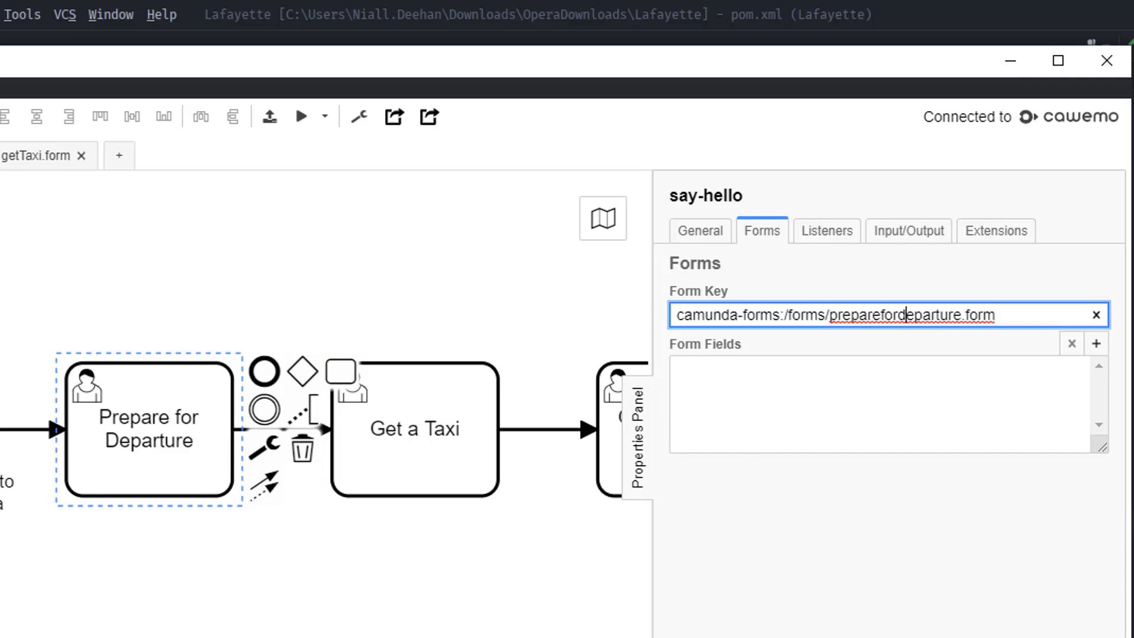
pyautogui.hotkey('alt', 'Tab')
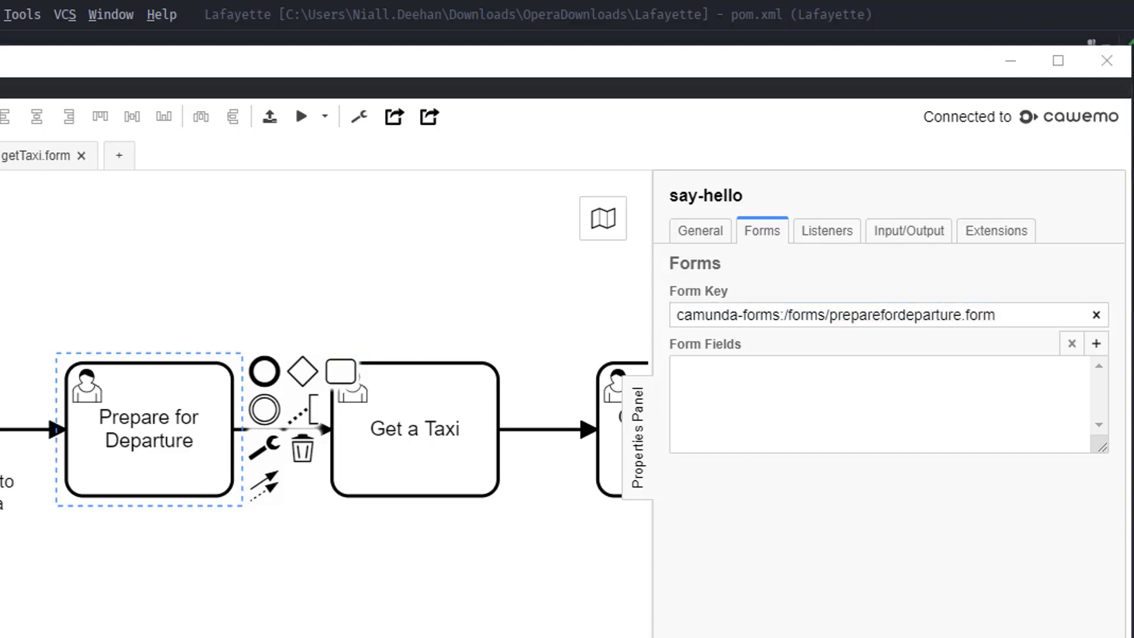
# Give Get a Taxi the form key camunda-forms:/forms/getTaxi.form and save process.bpmn
pyautogui.click(470, 494)
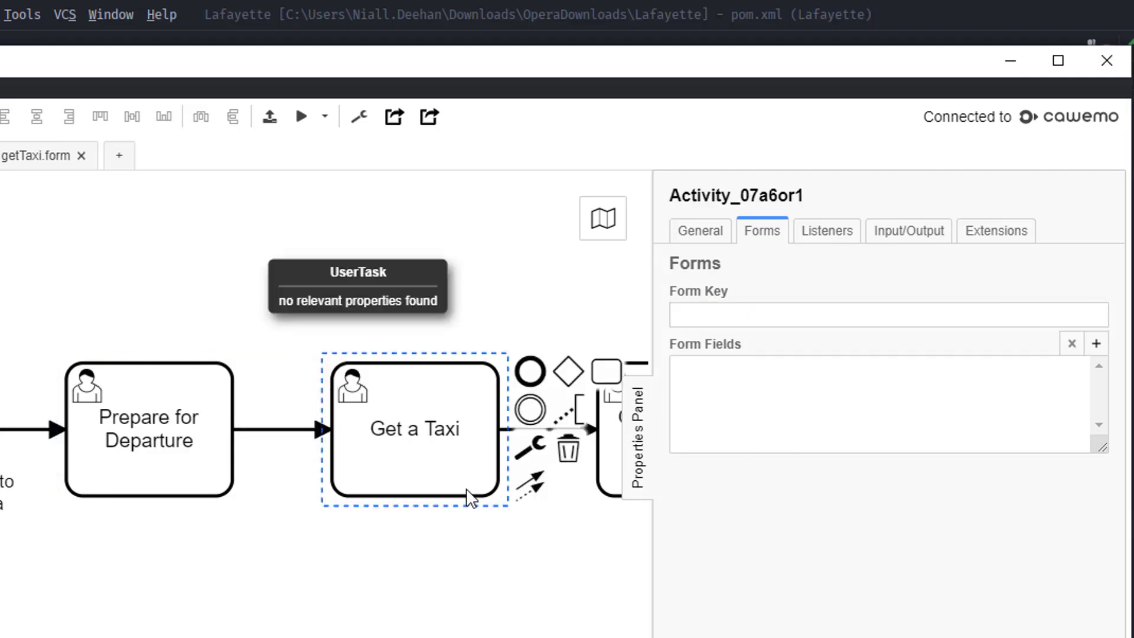
pyautogui.click(780, 304)
pyautogui.write('camunda-forms:/forms/getTaxi.form')
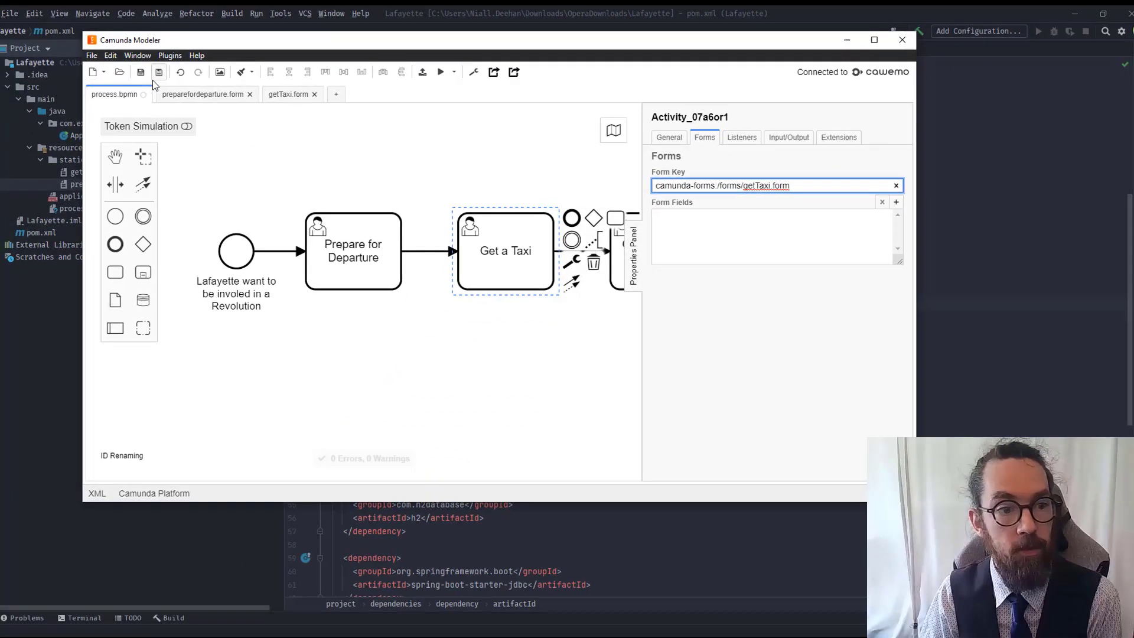
pyautogui.click(281, 105)
pyautogui.click(473, 155)
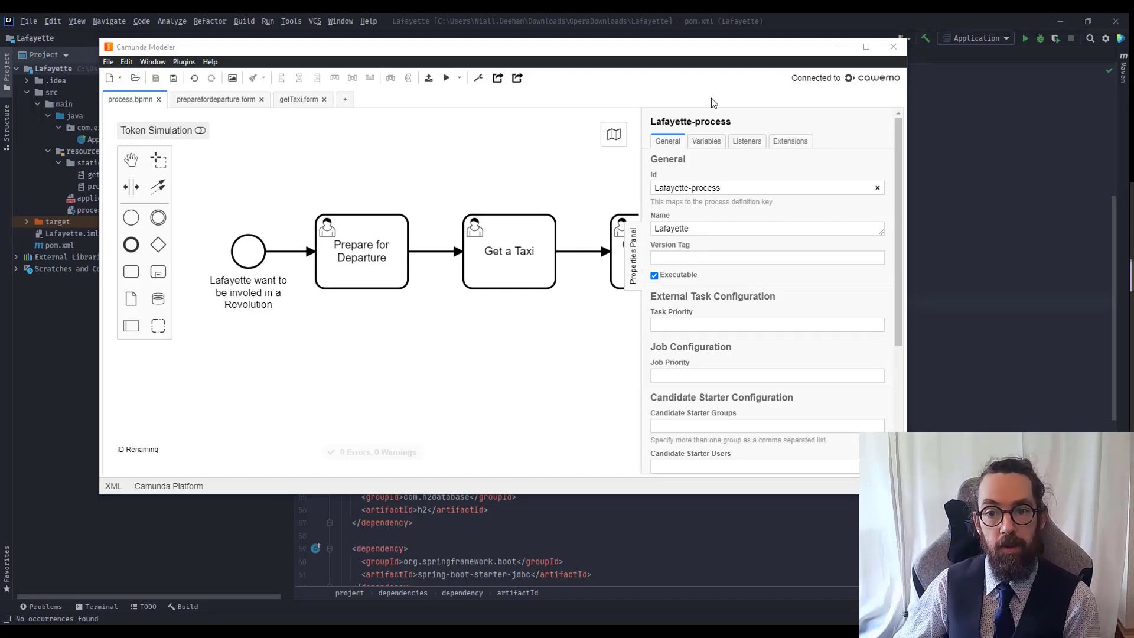
# Run the Application class in IntelliJ with Shift+F10 to boot Camunda on port 8080
pyautogui.click(840, 49)
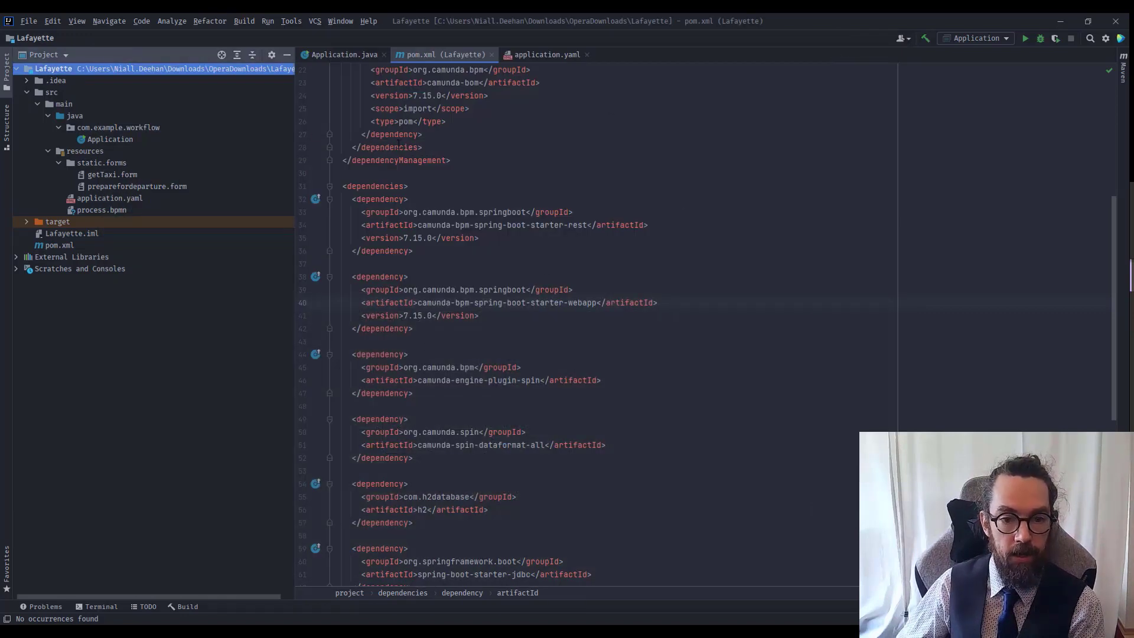
pyautogui.moveTo(401, 145)
pyautogui.click(136, 140)
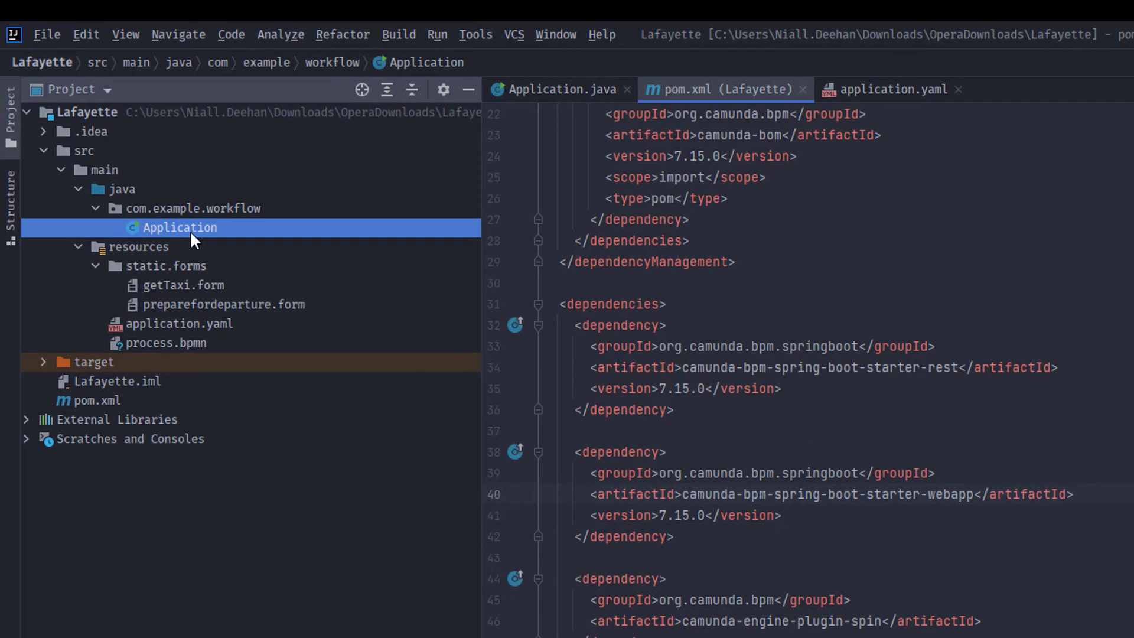
pyautogui.rightClick(190, 230)
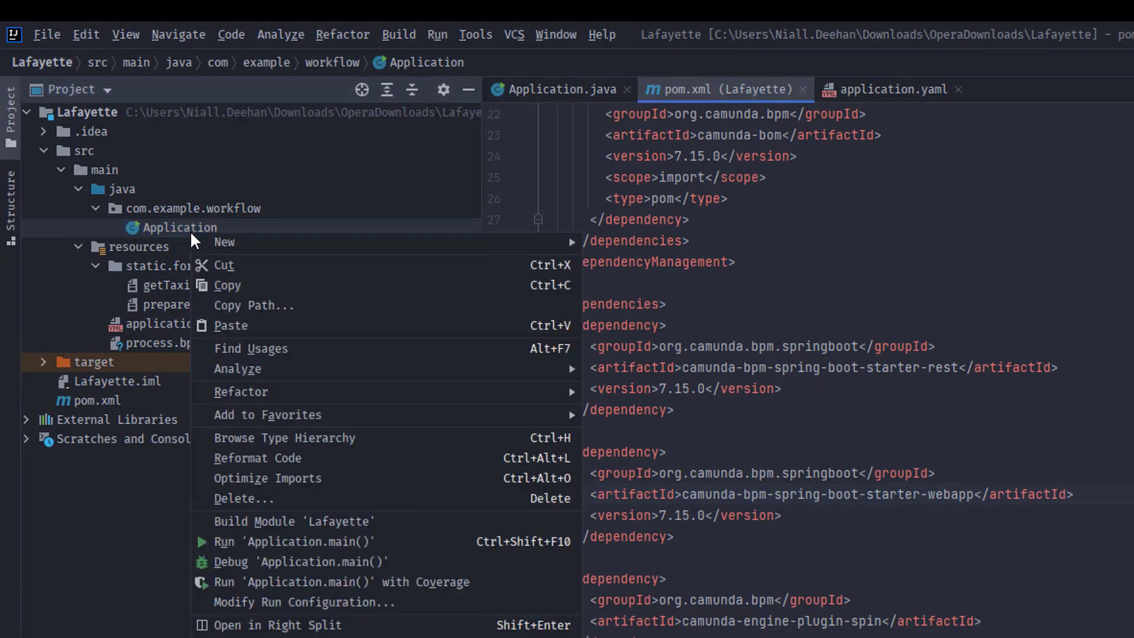
pyautogui.press('Escape')
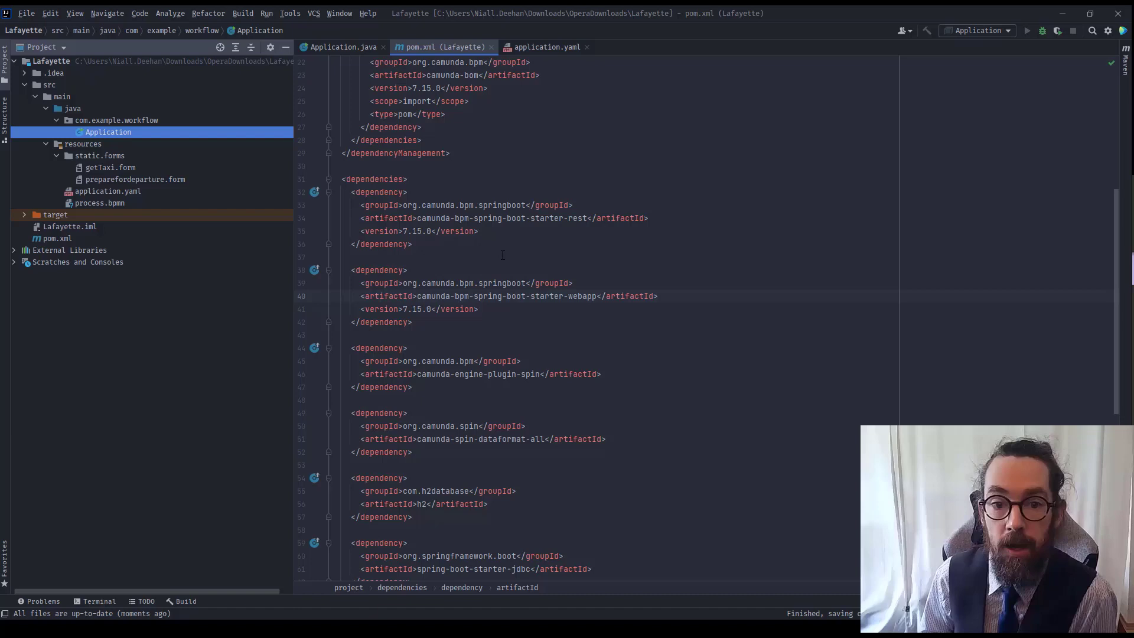
pyautogui.hotkey('shift', 'F10')
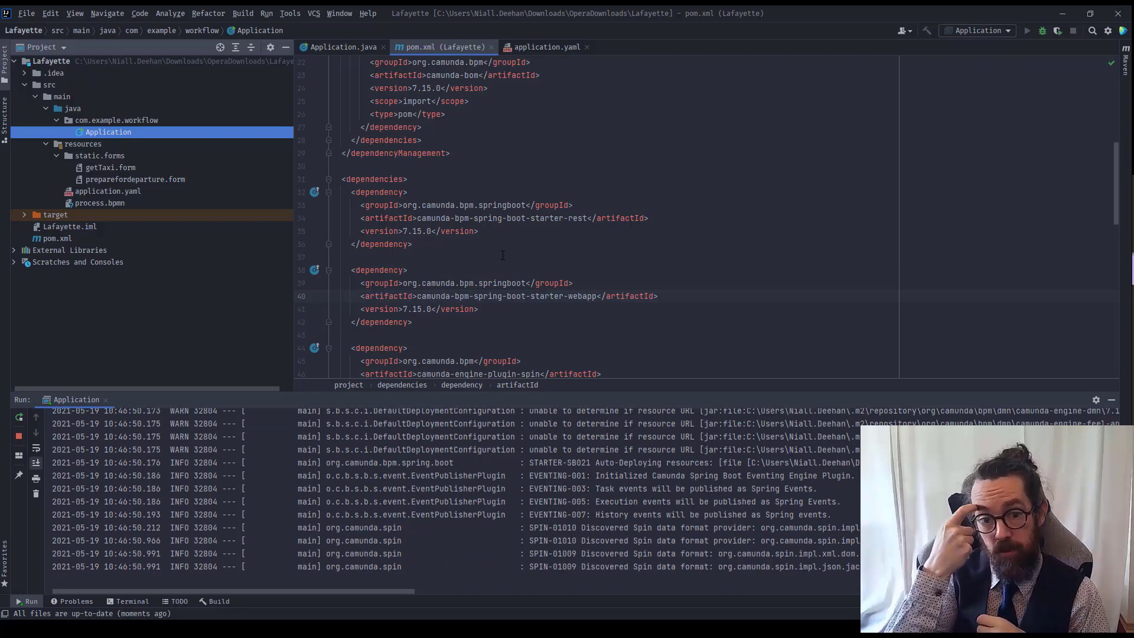
pyautogui.click(417, 327)
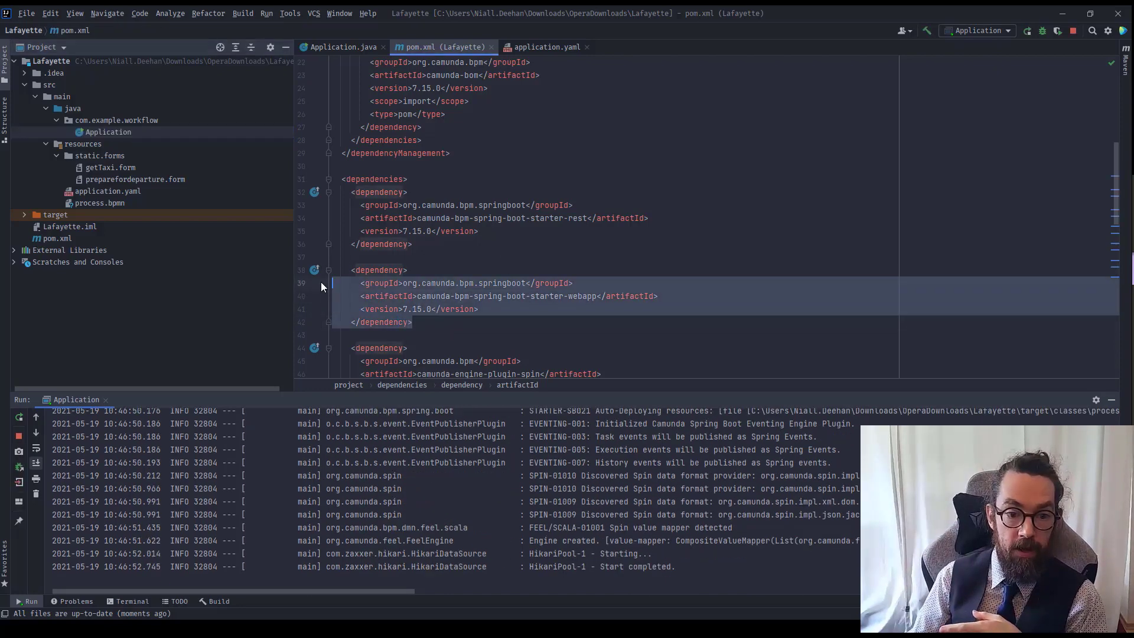
pyautogui.click(474, 298)
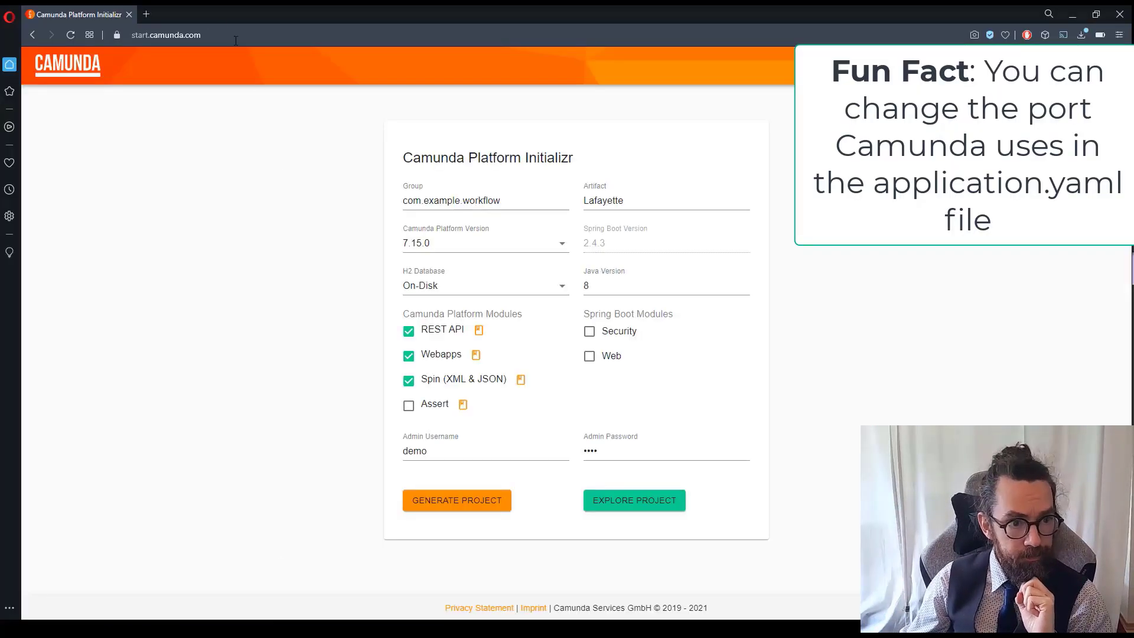
# Log in at localhost:8080 with the demo credentials and save telemetry with usage statistics enabled
pyautogui.click(145, 14)
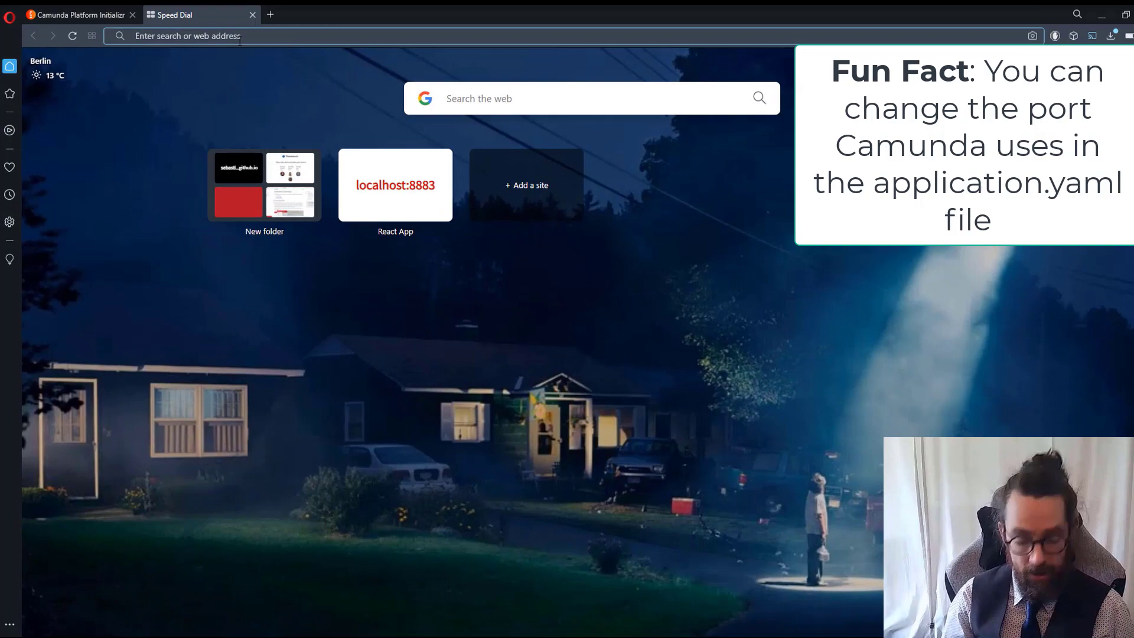
pyautogui.write('lo')
pyautogui.press('Return')
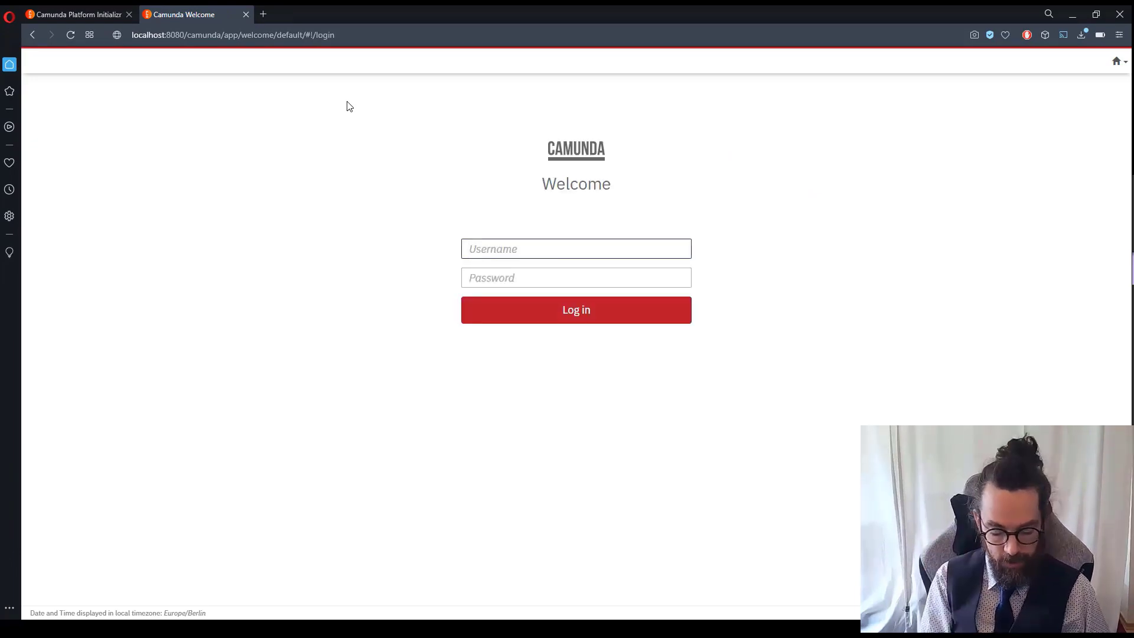
pyautogui.write('demo')
pyautogui.press('Tab')
pyautogui.write('demo')
pyautogui.press('Return')
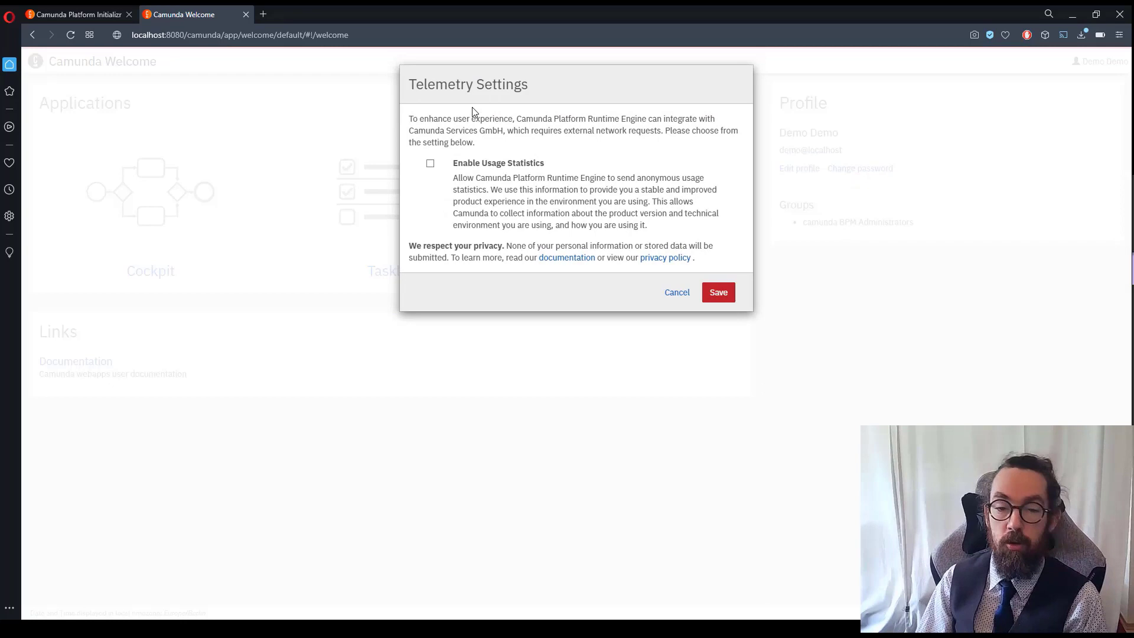
pyautogui.click(431, 163)
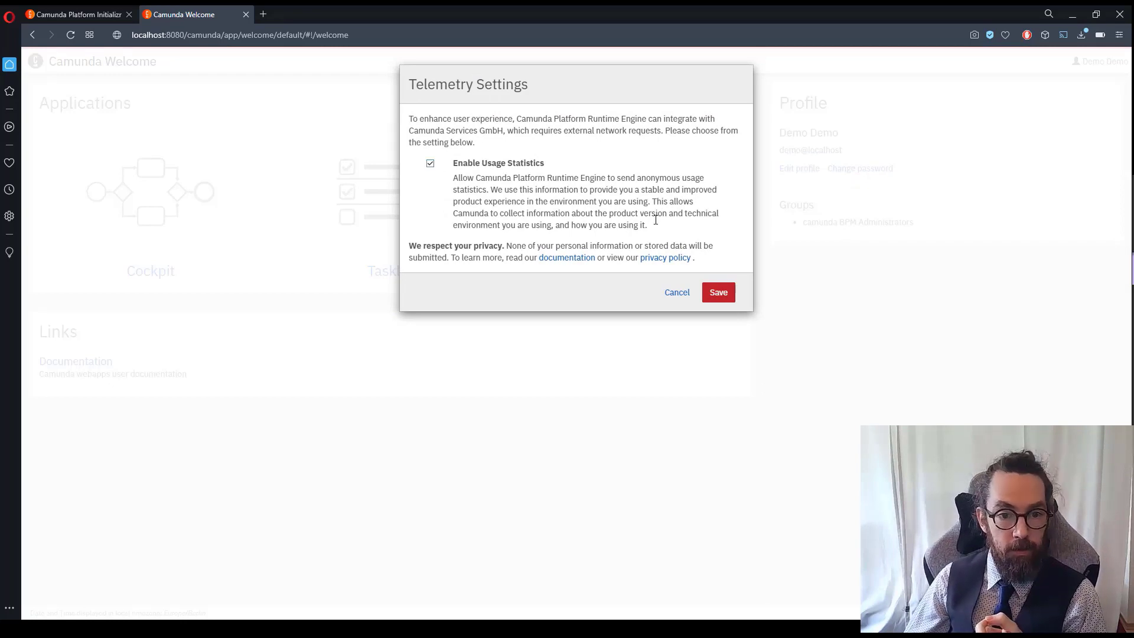
pyautogui.click(718, 292)
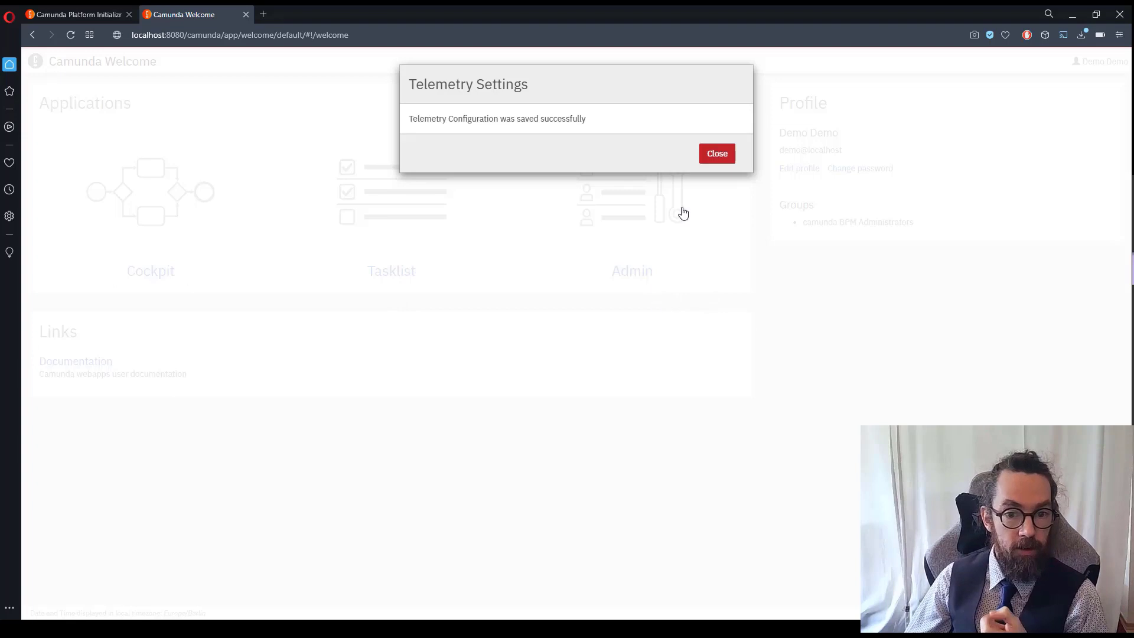
# Close the telemetry confirmation, open Cockpit in a separate tab, and go to Tasklist
pyautogui.click(717, 153)
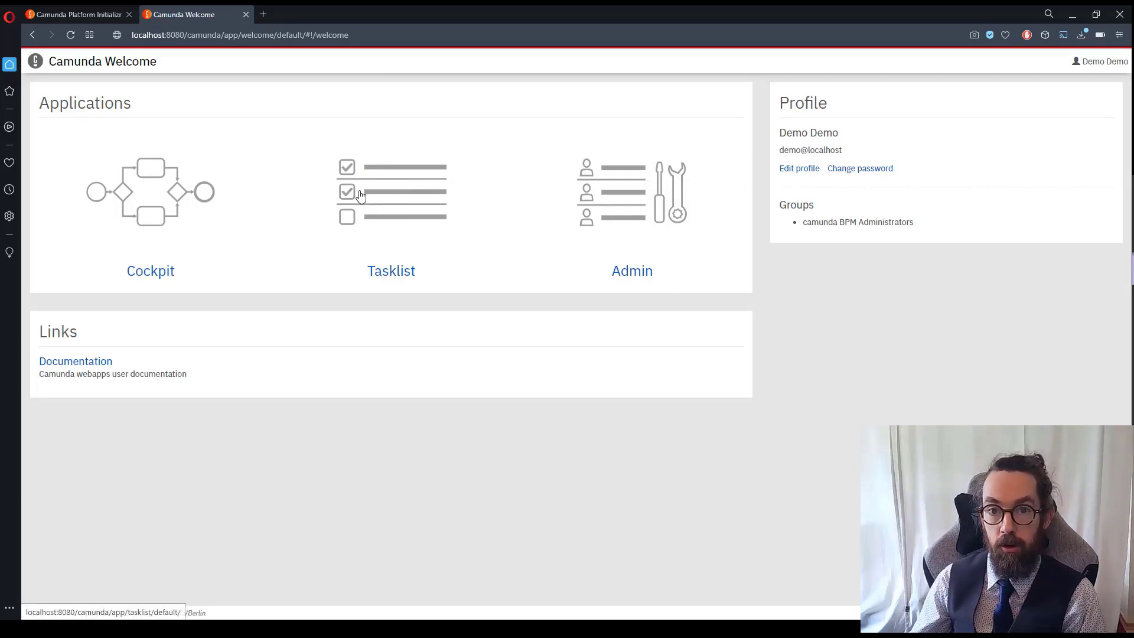
pyautogui.middleClick(160, 277)
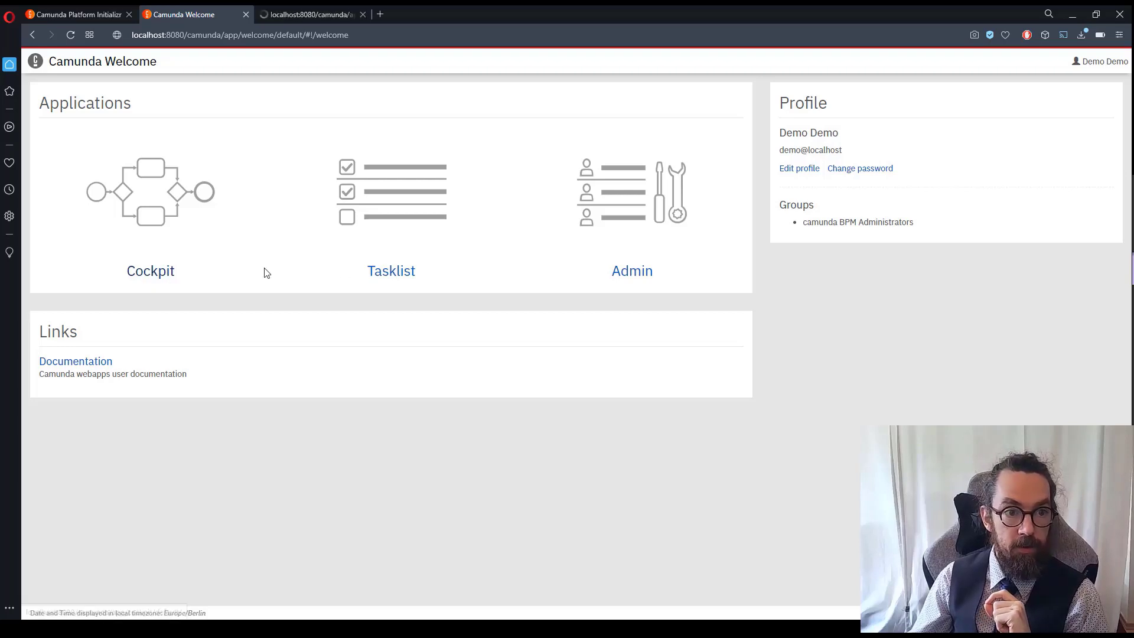
pyautogui.click(397, 274)
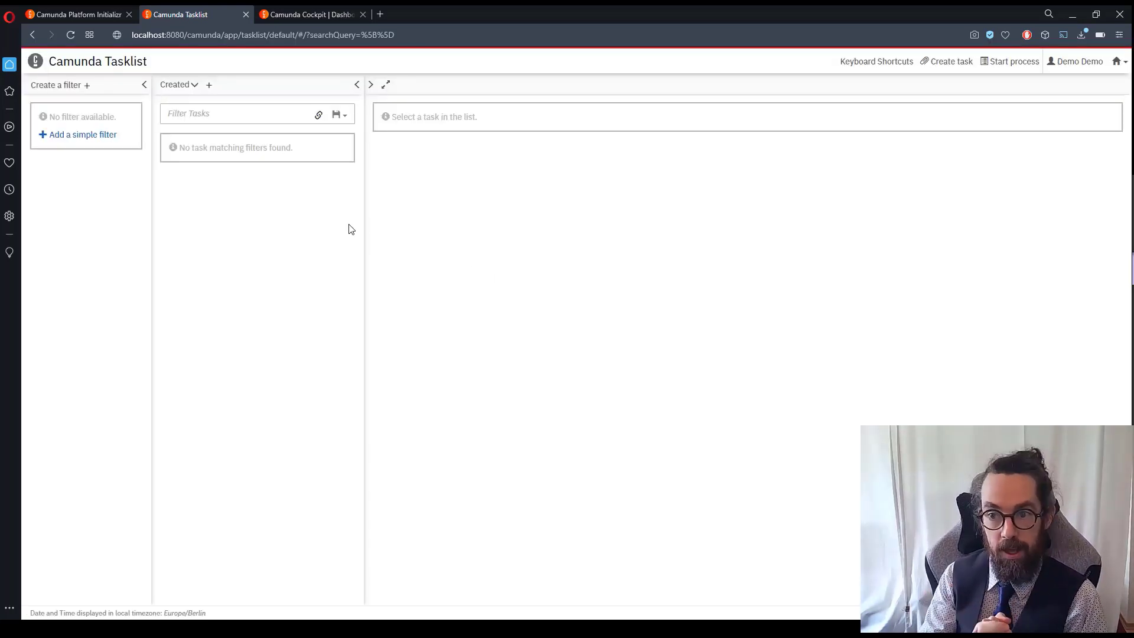
# Add an All Tasks filter and start a Lafayette instance without a business key
pyautogui.click(89, 136)
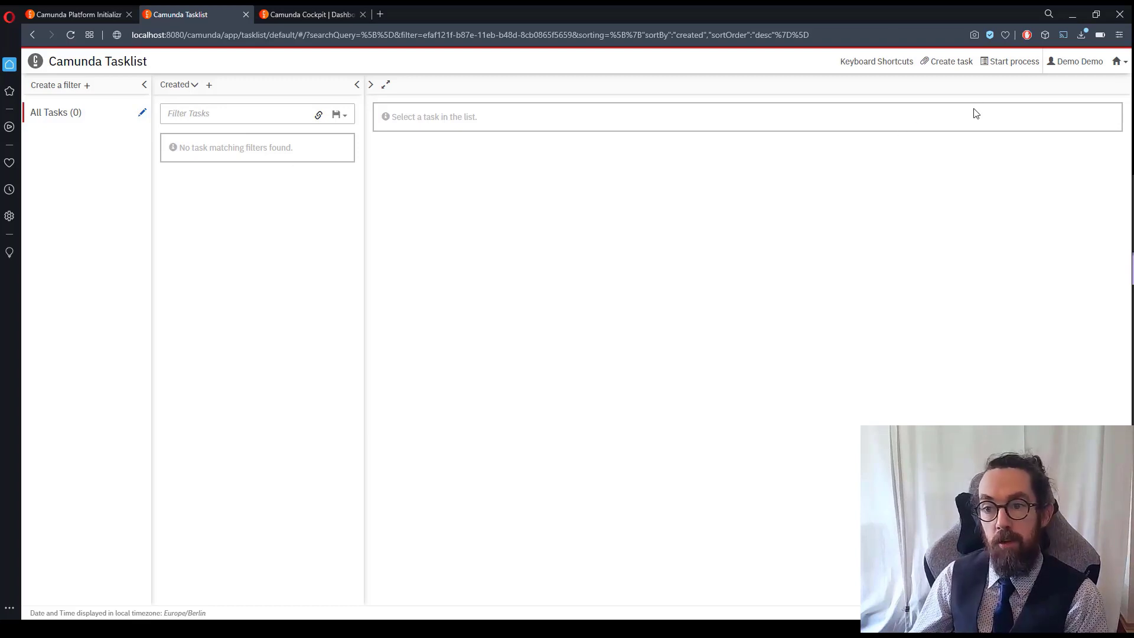
pyautogui.click(998, 66)
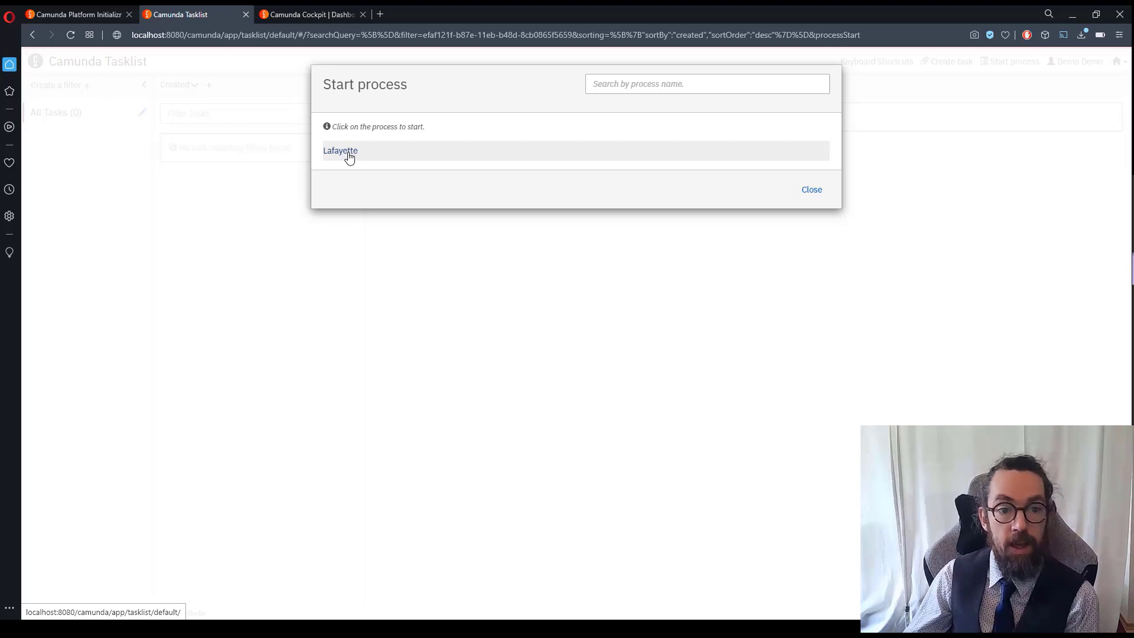
pyautogui.click(349, 155)
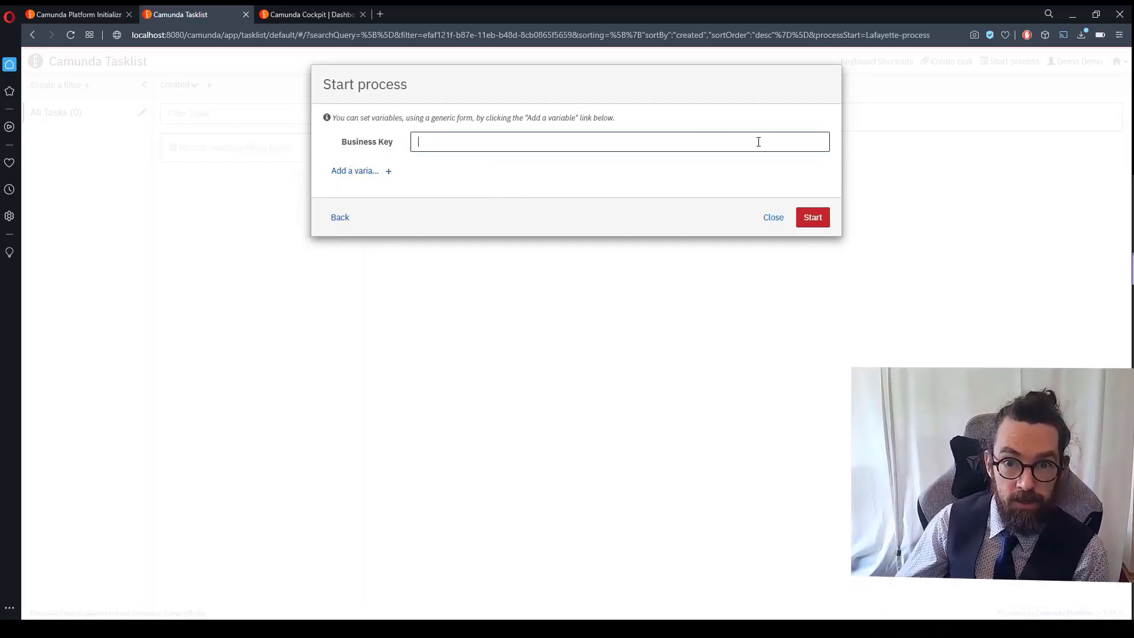
pyautogui.click(813, 218)
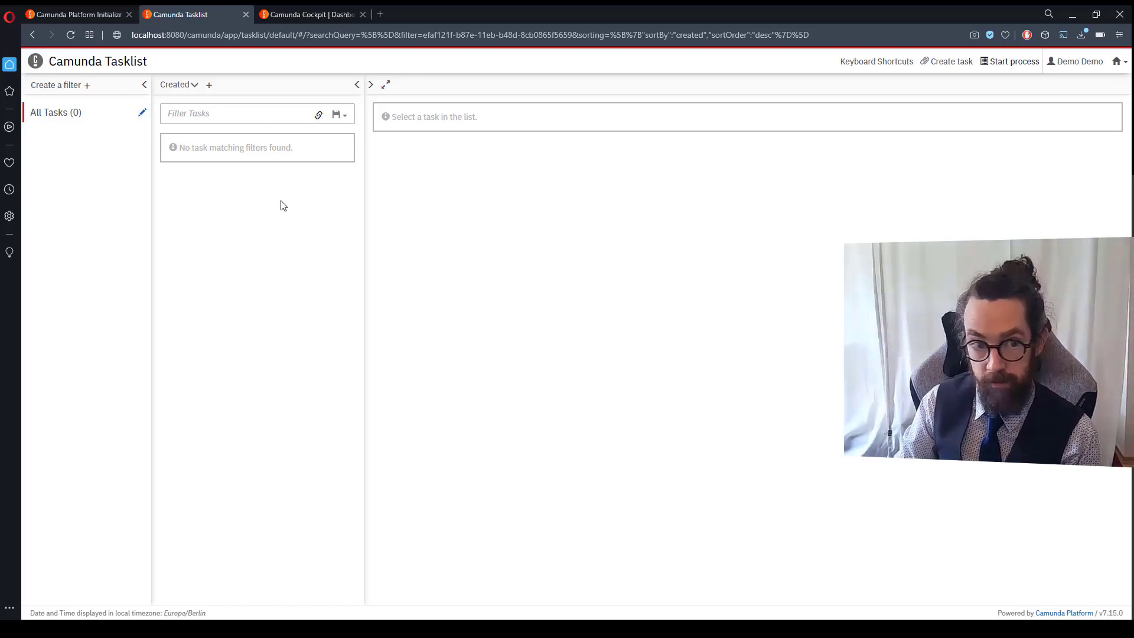
# Refresh All Tasks, open the Prepare for Departure task, then view the Cockpit dashboard
pyautogui.click(56, 113)
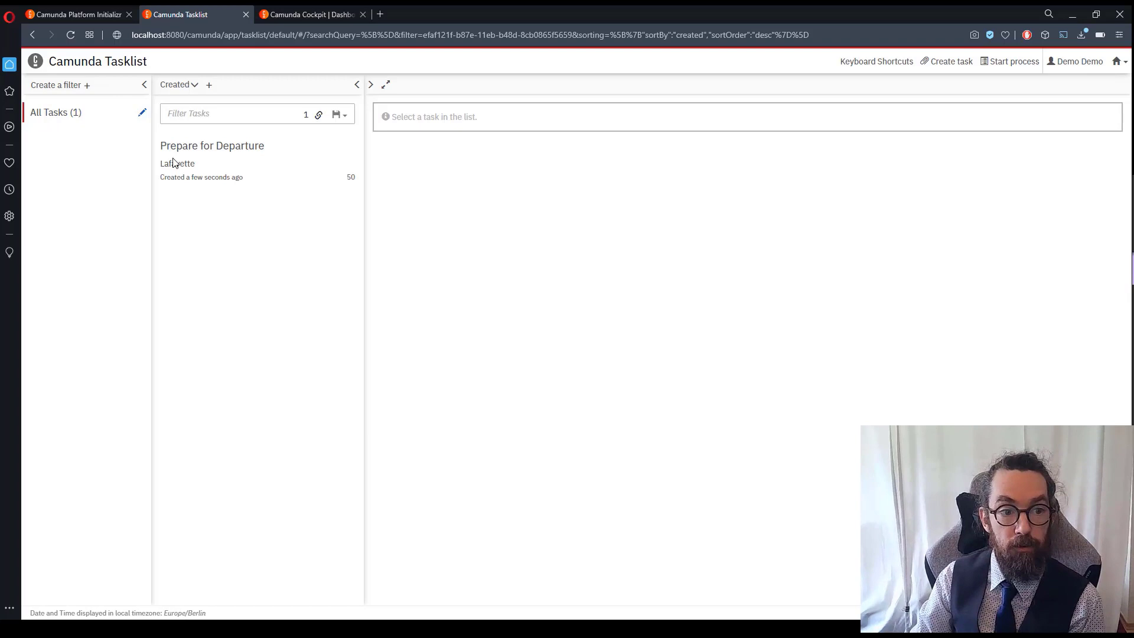
pyautogui.click(216, 171)
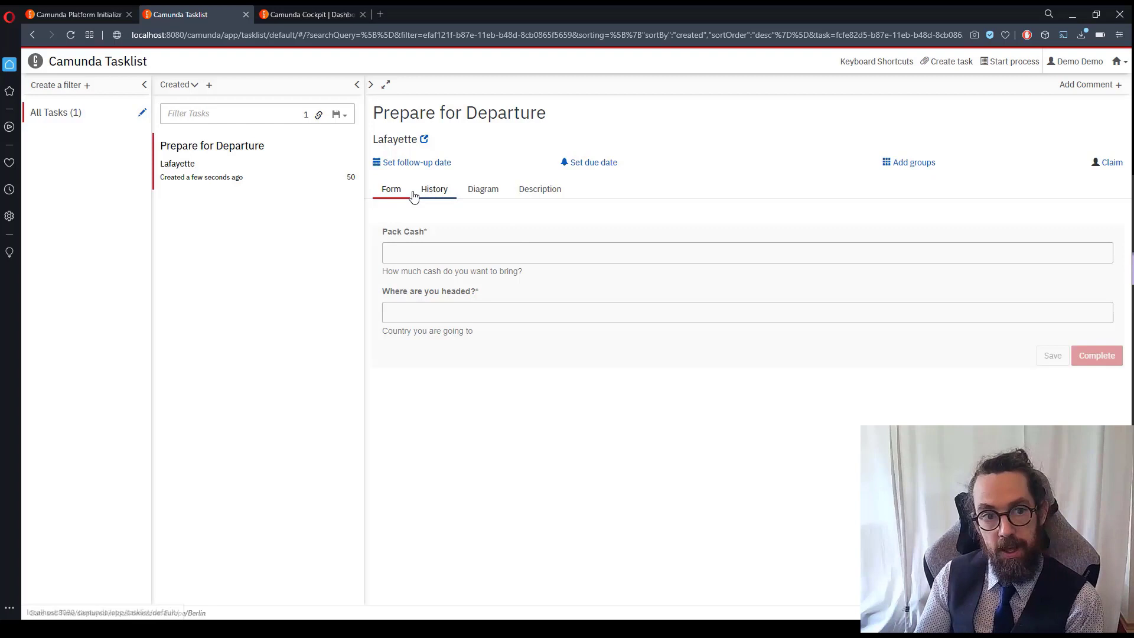
pyautogui.click(310, 17)
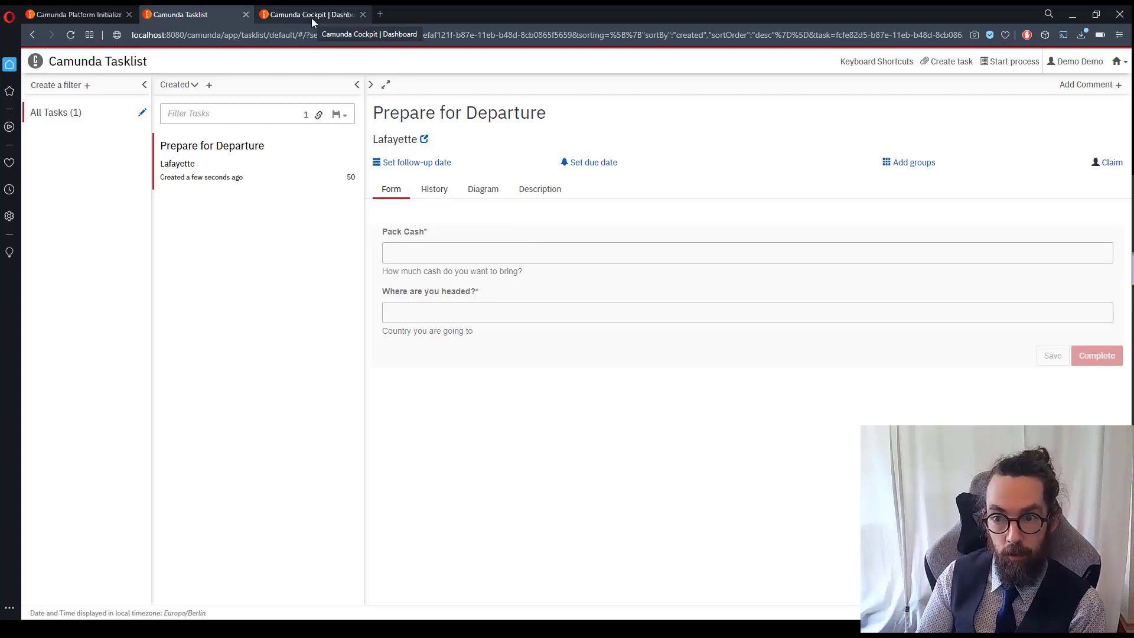
# Check the Lafayette process in Cockpit has one running instance, then return to the Tasklist task
pyautogui.click(197, 16)
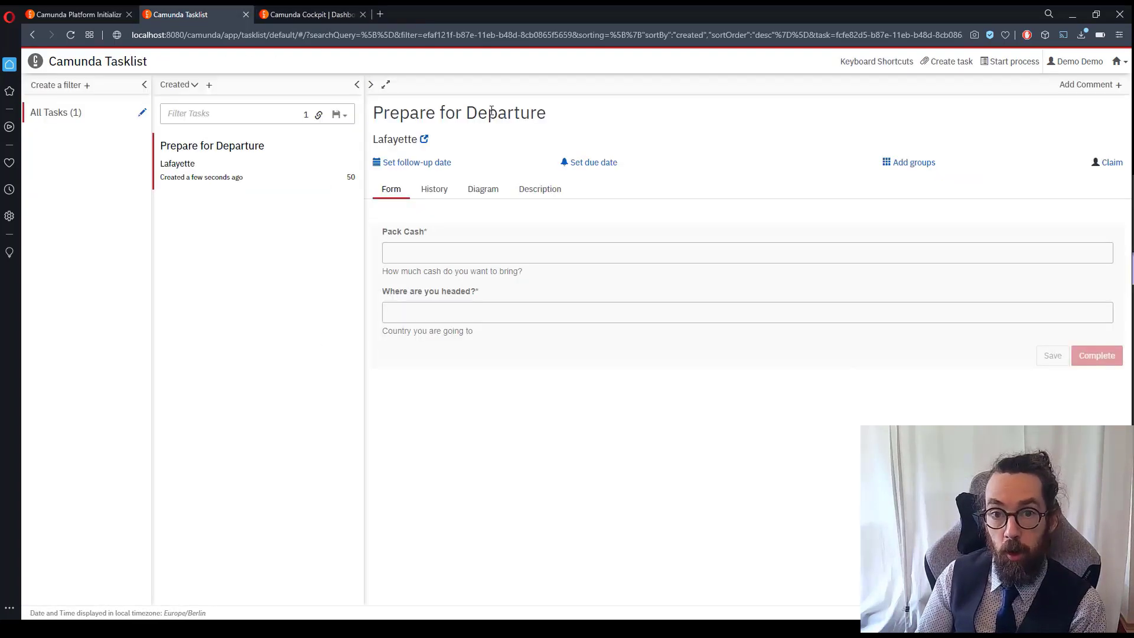
pyautogui.click(1118, 64)
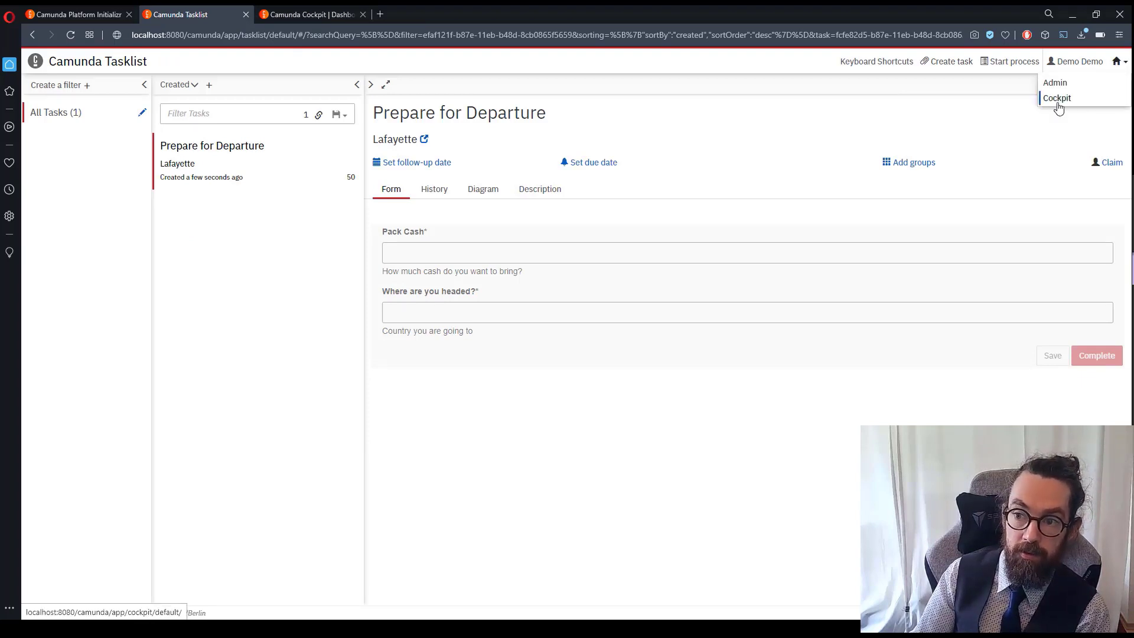
pyautogui.click(311, 18)
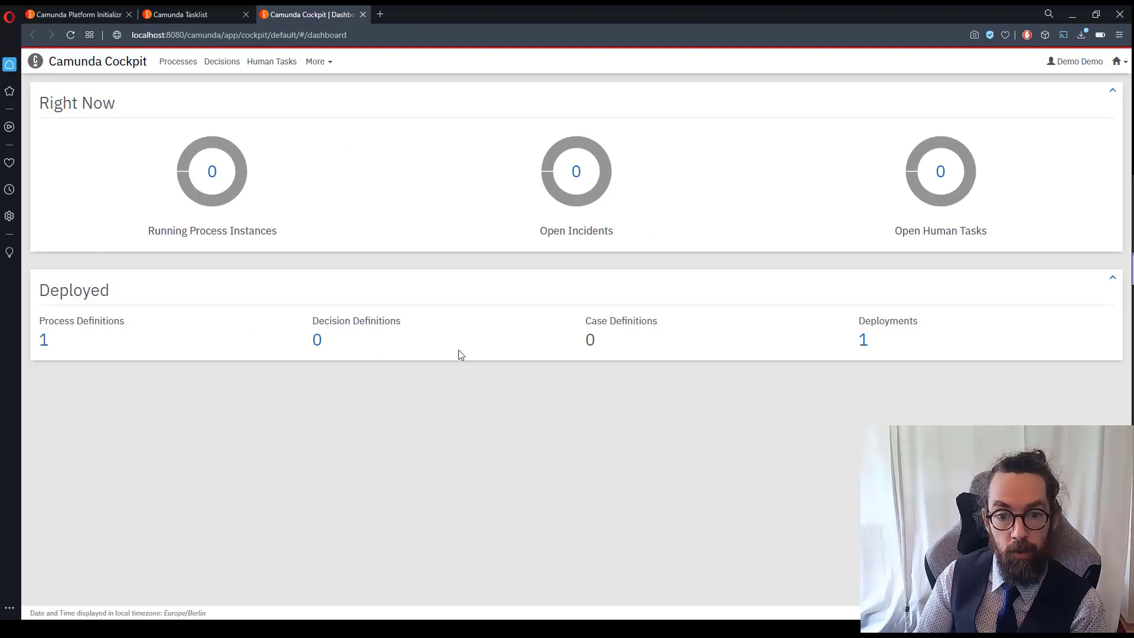
pyautogui.click(178, 62)
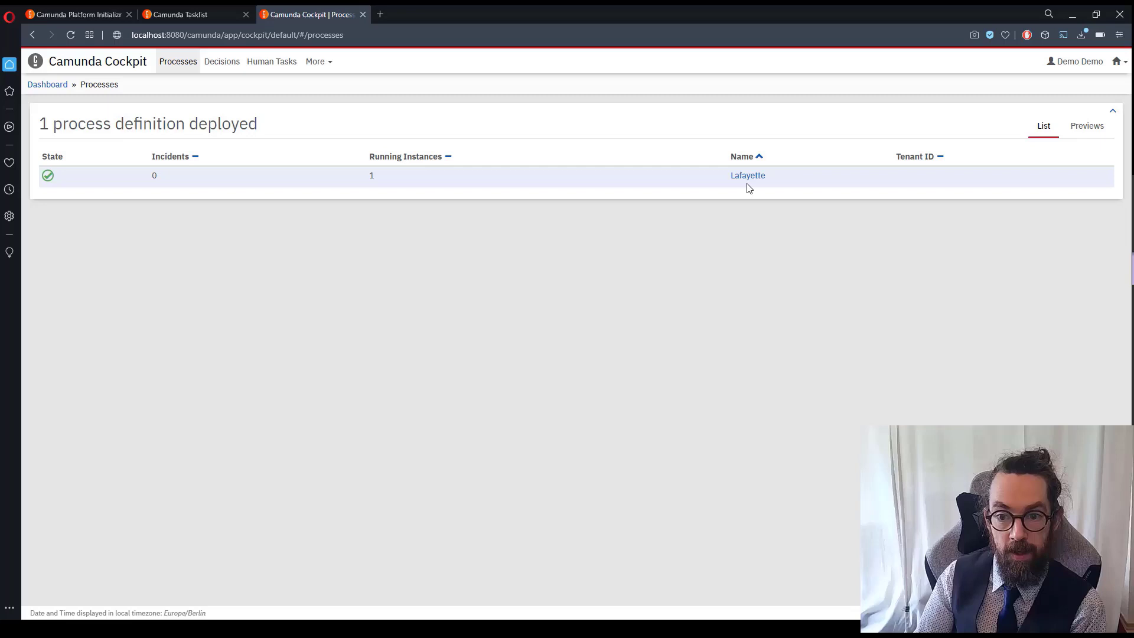
pyautogui.moveTo(367, 176); pyautogui.dragTo(384, 183)
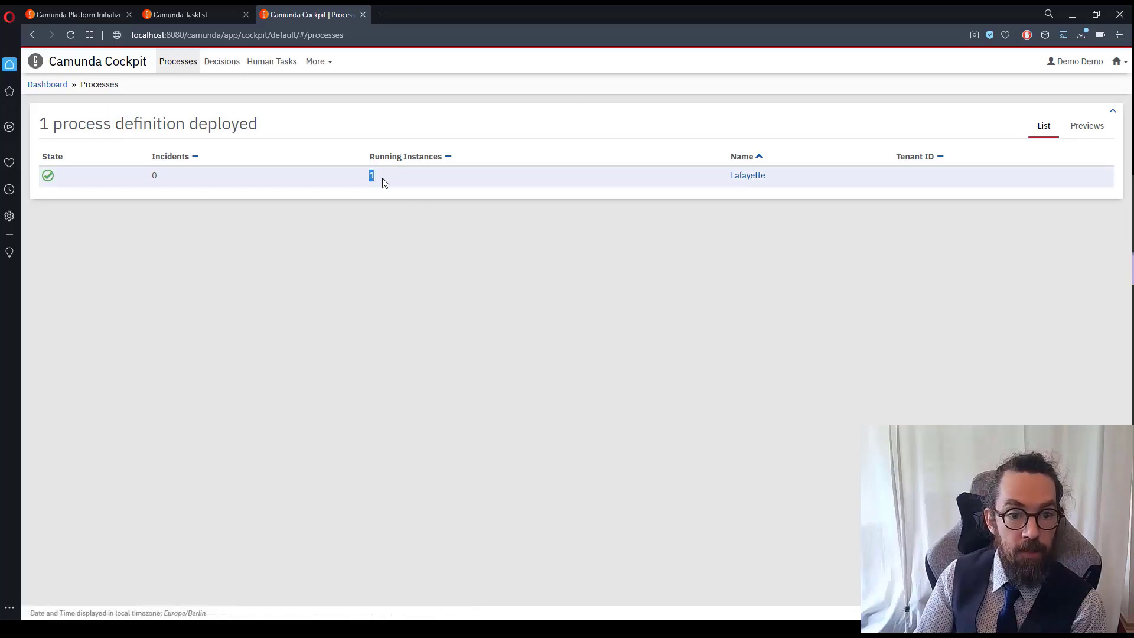
pyautogui.click(362, 179)
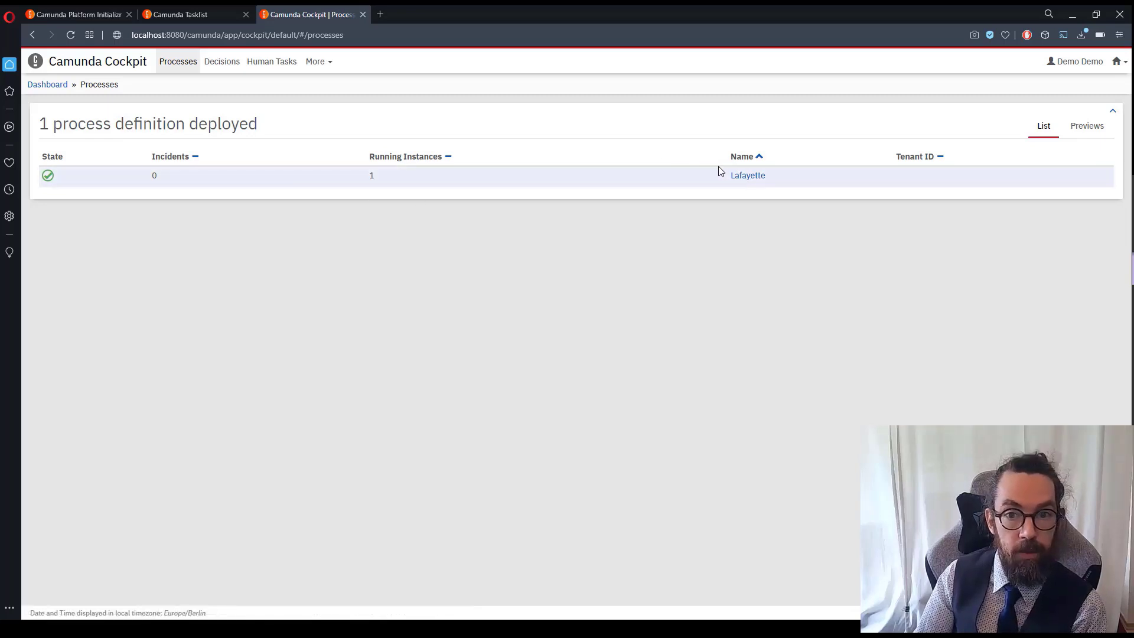
pyautogui.click(747, 176)
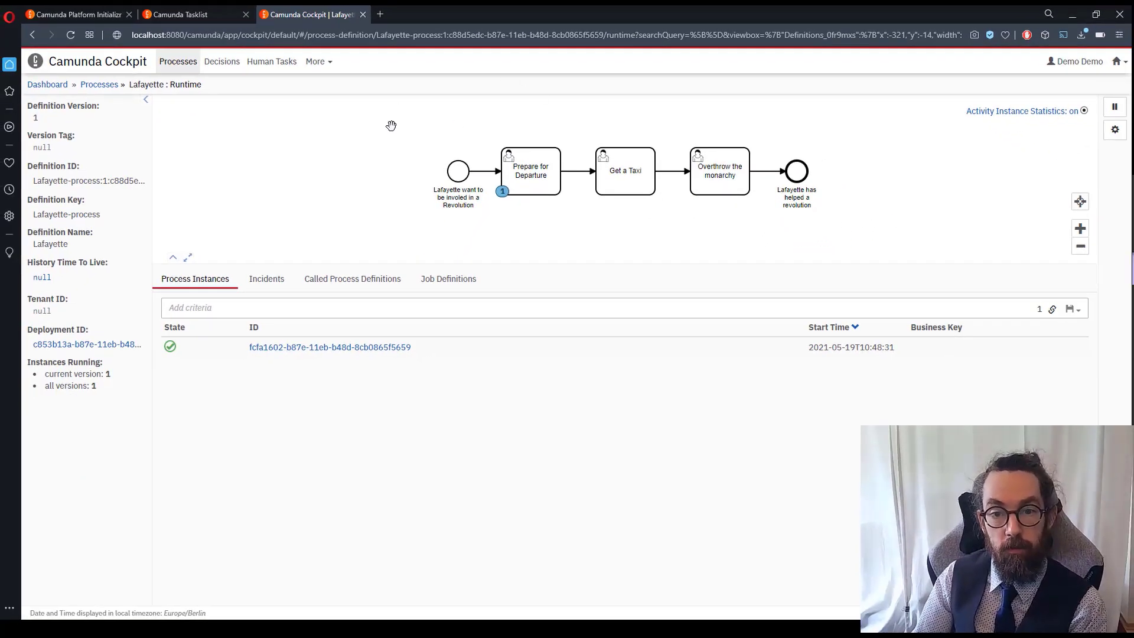
pyautogui.click(230, 12)
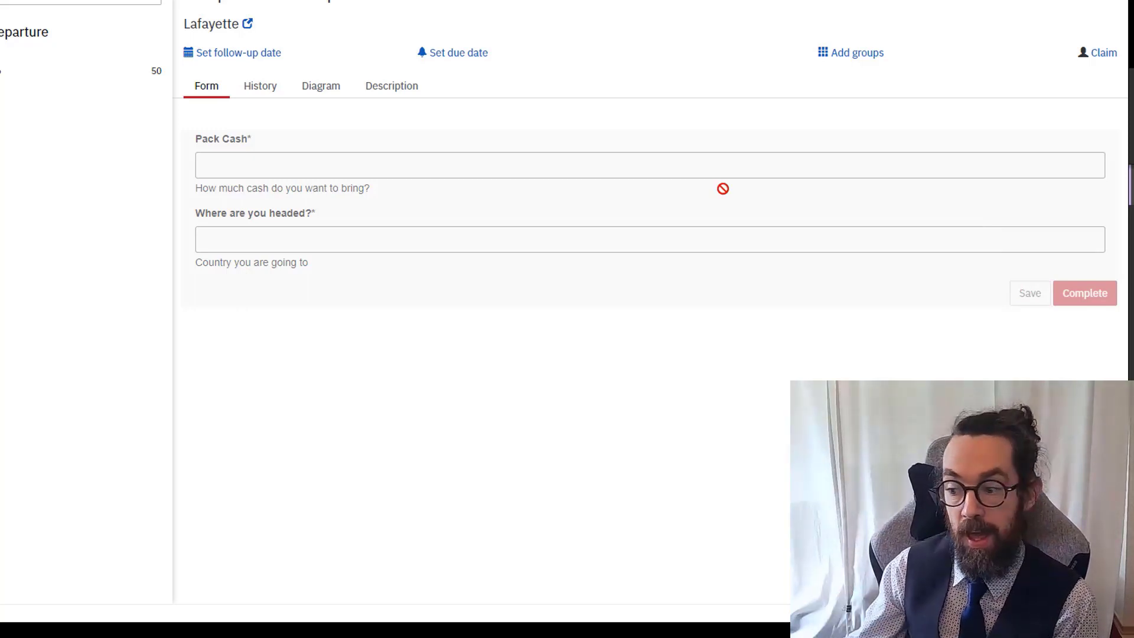
# Claim the Prepare for Departure task and enter 12000.00 as the Pack Cash amount
pyautogui.click(1102, 52)
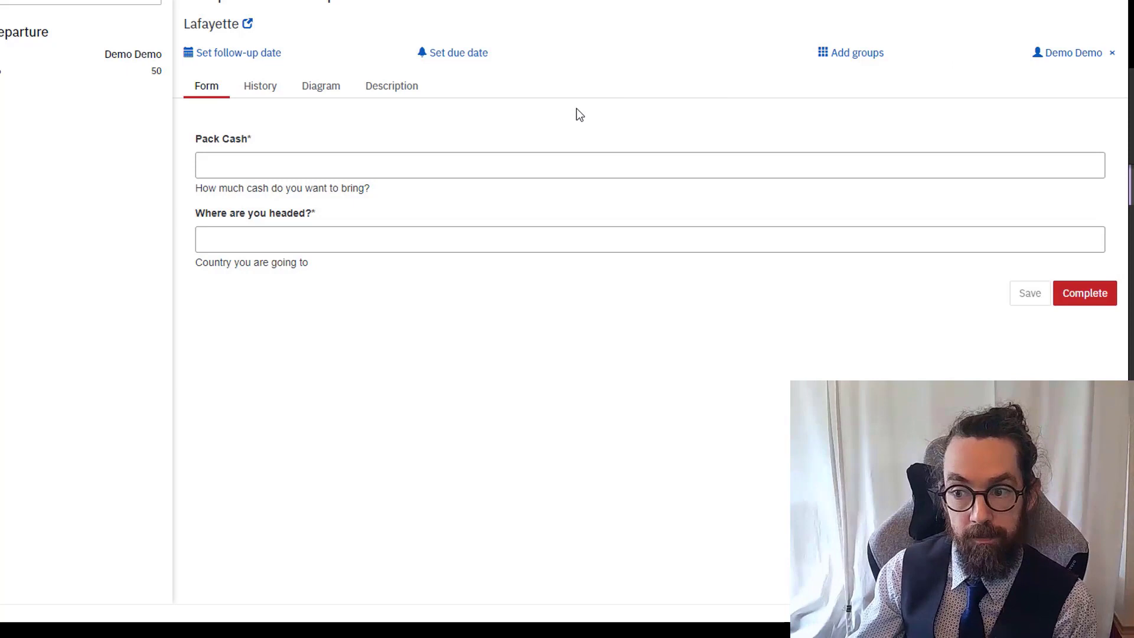
pyautogui.click(302, 168)
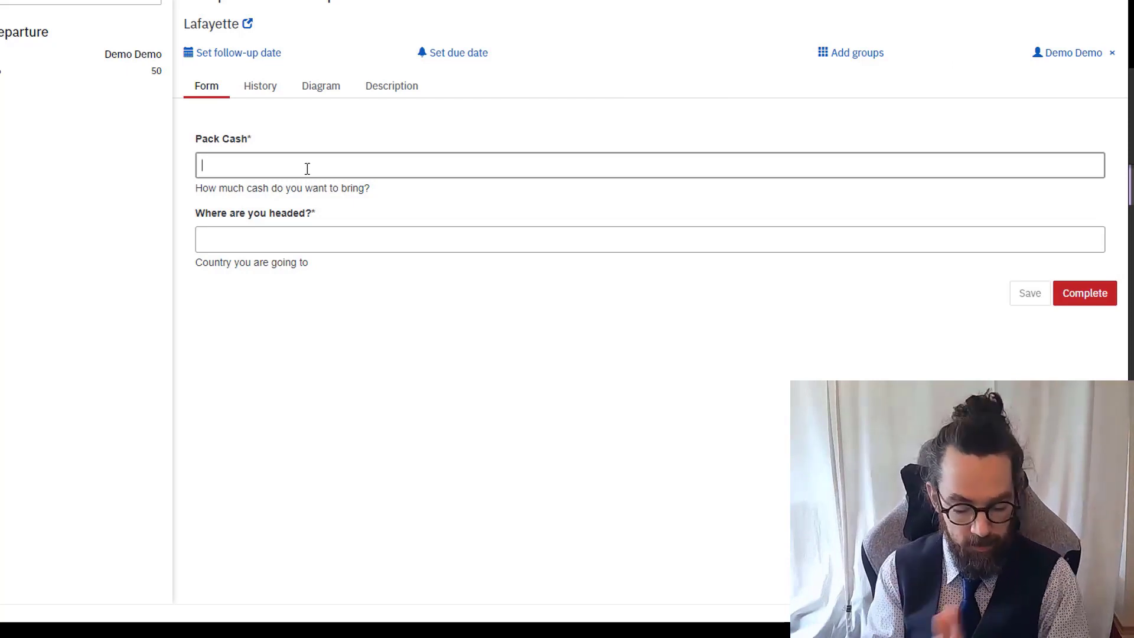
pyautogui.write('12000')
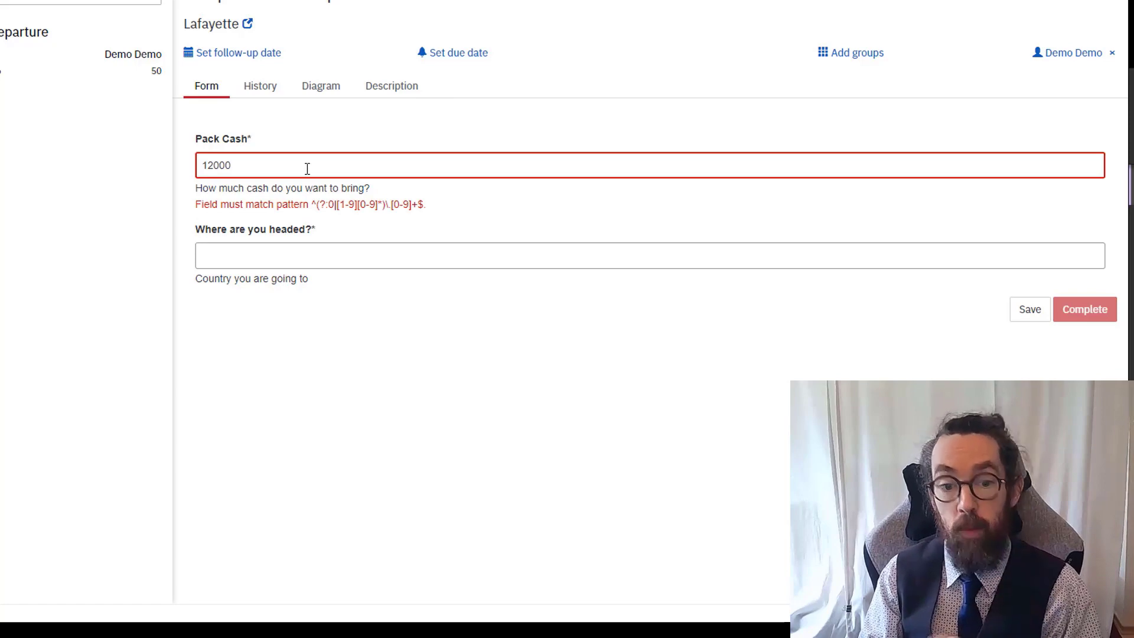
pyautogui.write('.00')
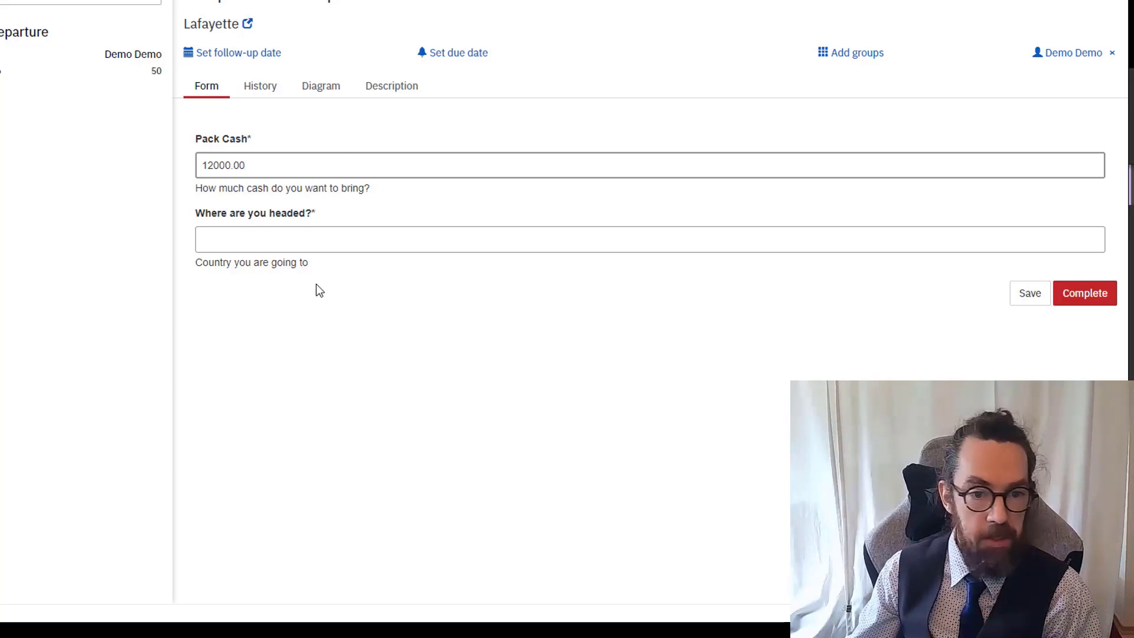
# Set the destination to France after trying America against the America|France pattern check
pyautogui.click(333, 241)
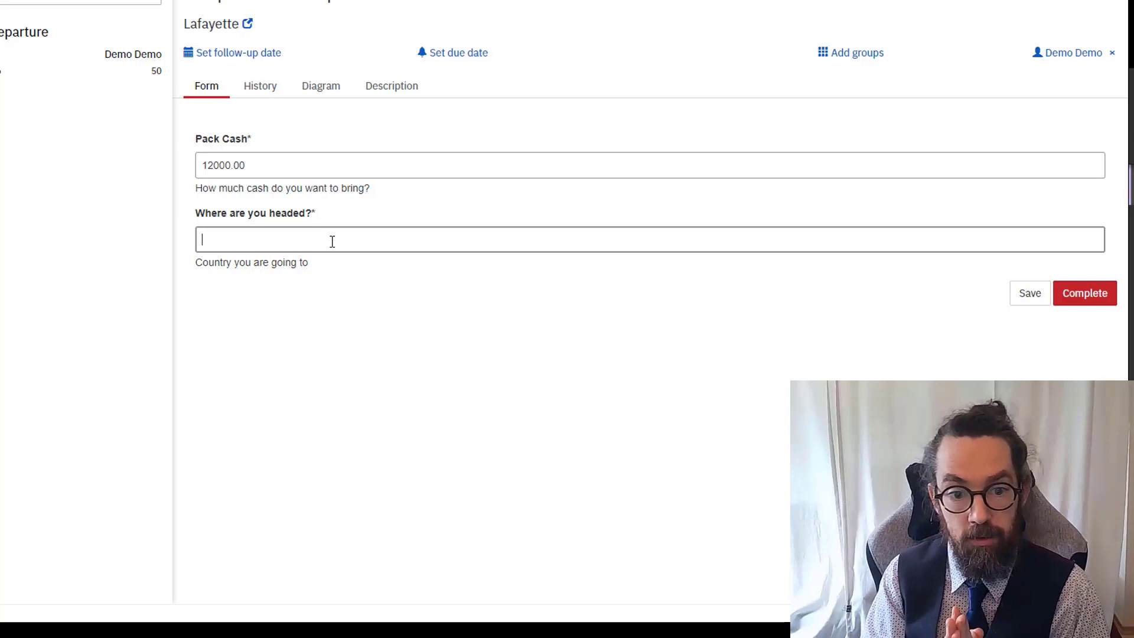
pyautogui.write('F')
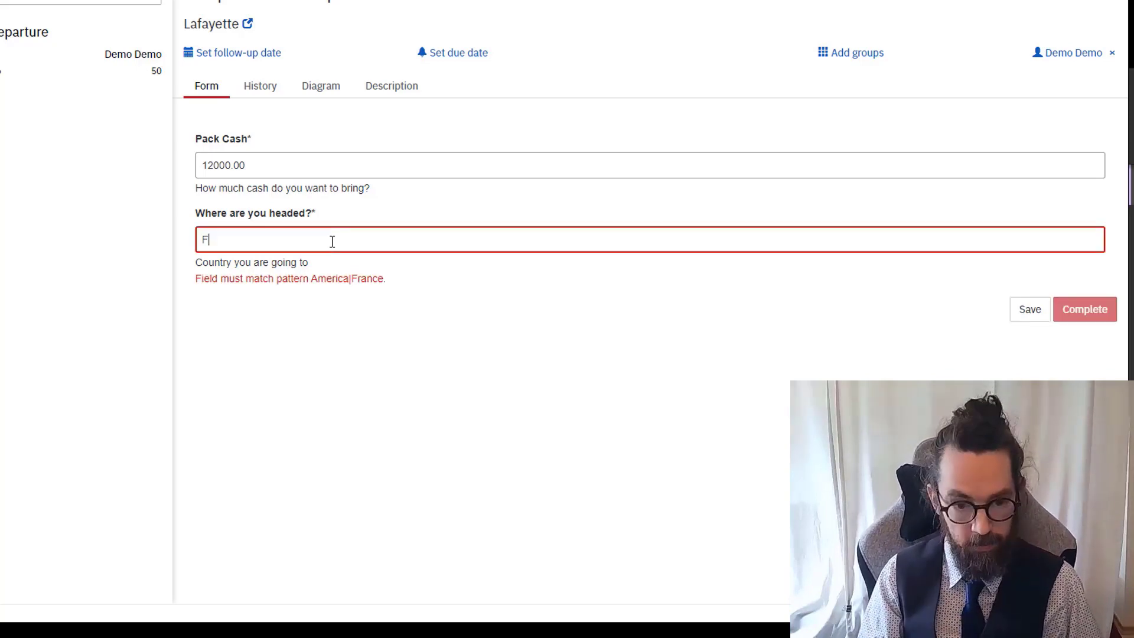
pyautogui.write('rasc')
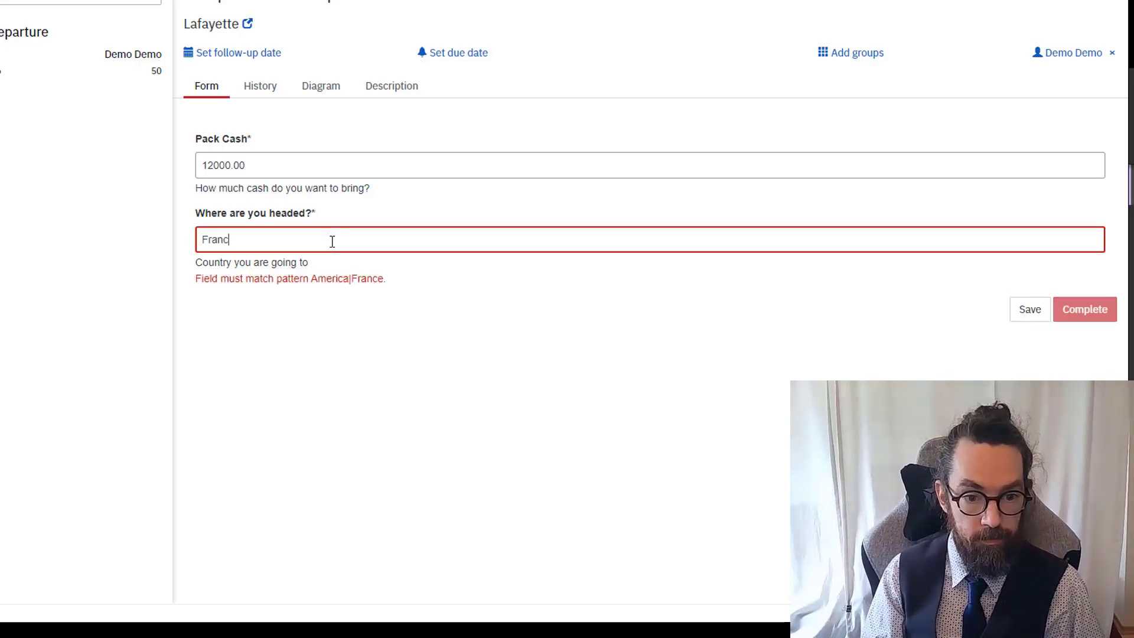
pyautogui.write('e')
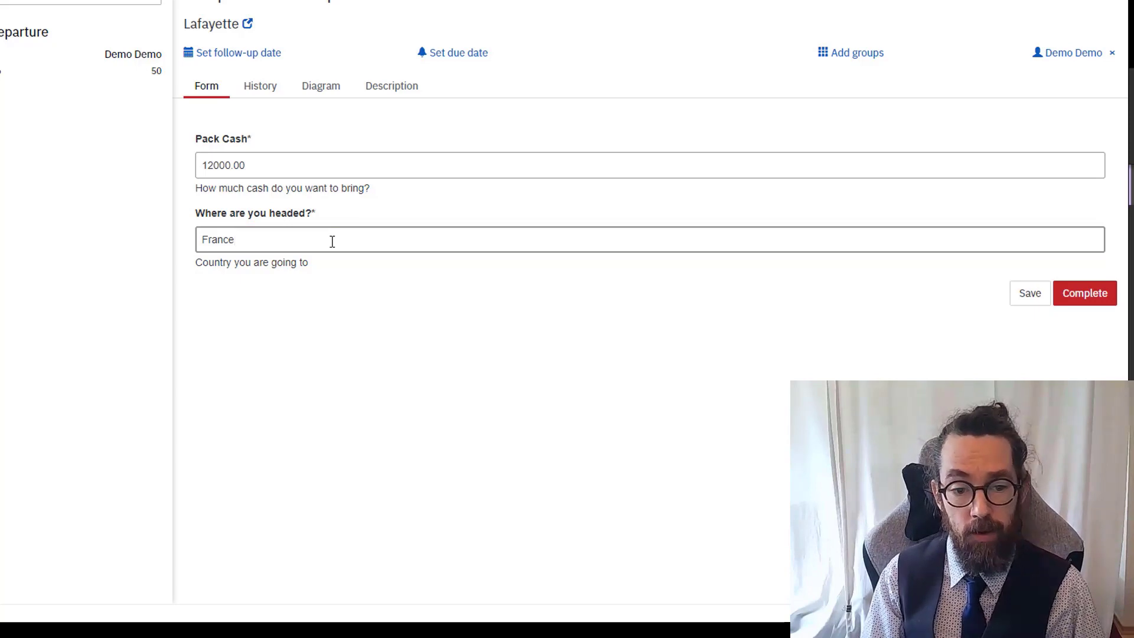
pyautogui.hotkey('ctrl', 'a')
pyautogui.write('America')
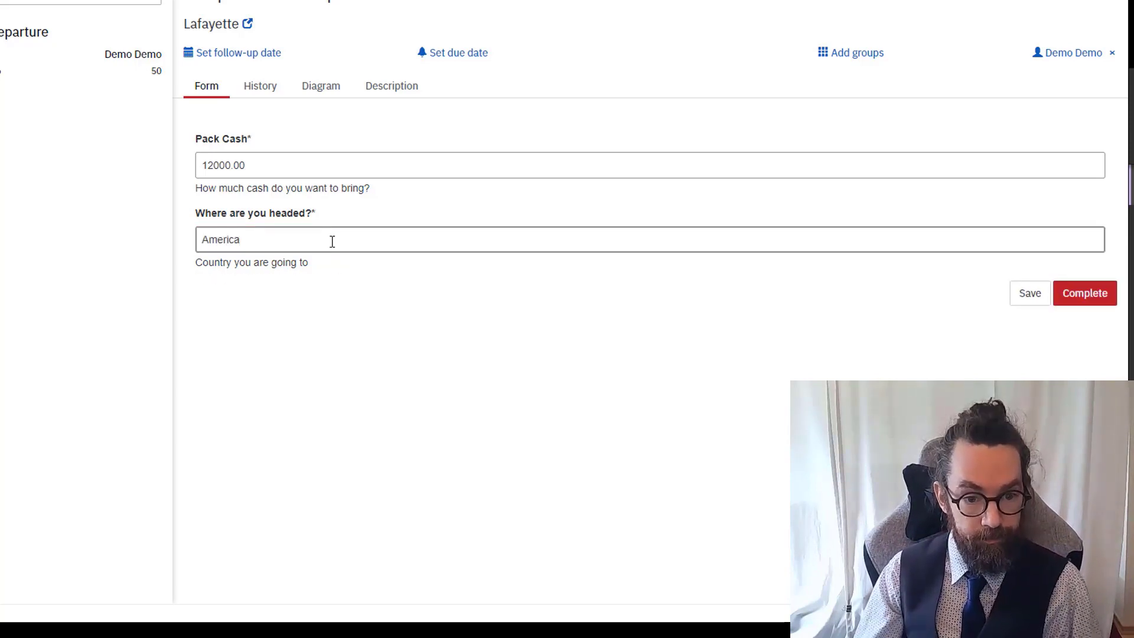
pyautogui.press('BackSpace')
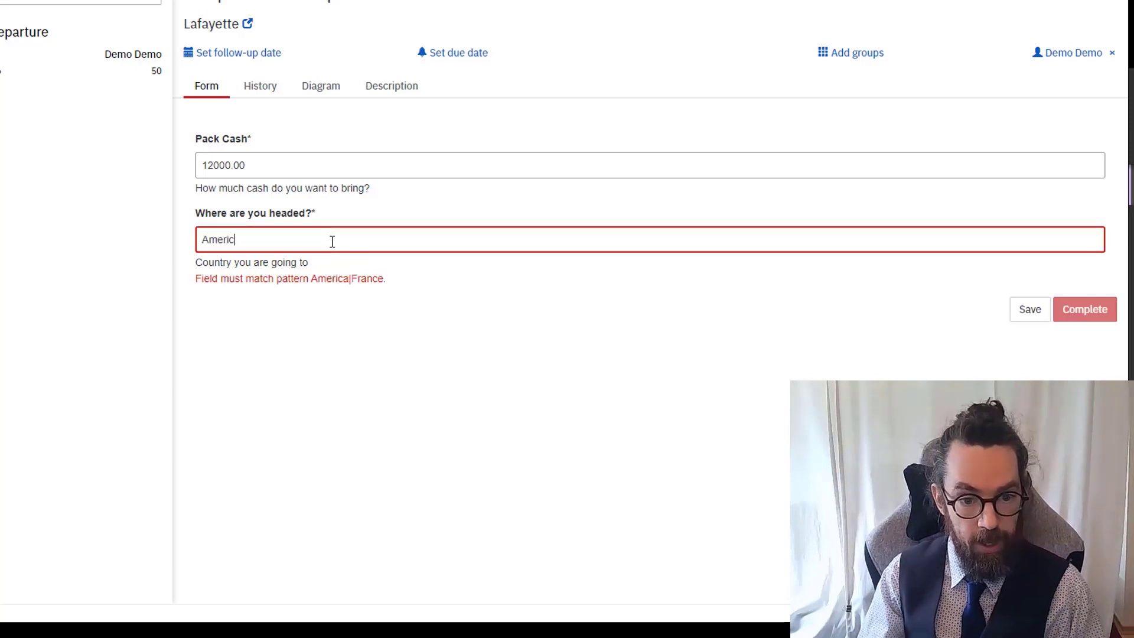
pyautogui.hotkey('ctrl', 'a')
pyautogui.moveTo(311, 278); pyautogui.dragTo(399, 278)
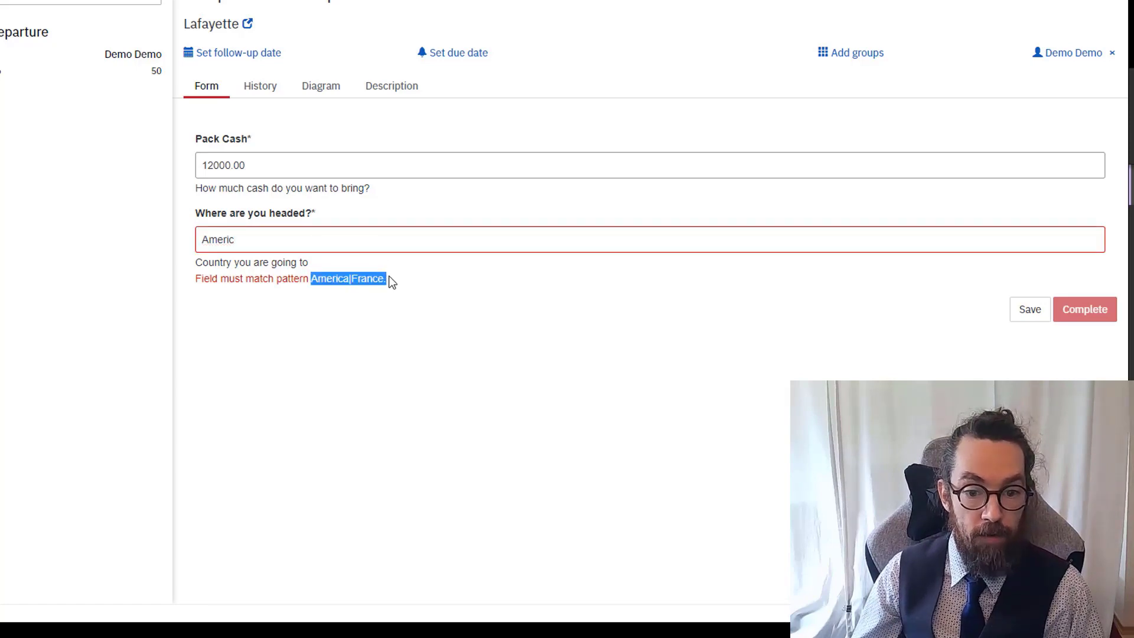
pyautogui.click(293, 240)
pyautogui.click(270, 239)
pyautogui.hotkey('ctrl', 'a')
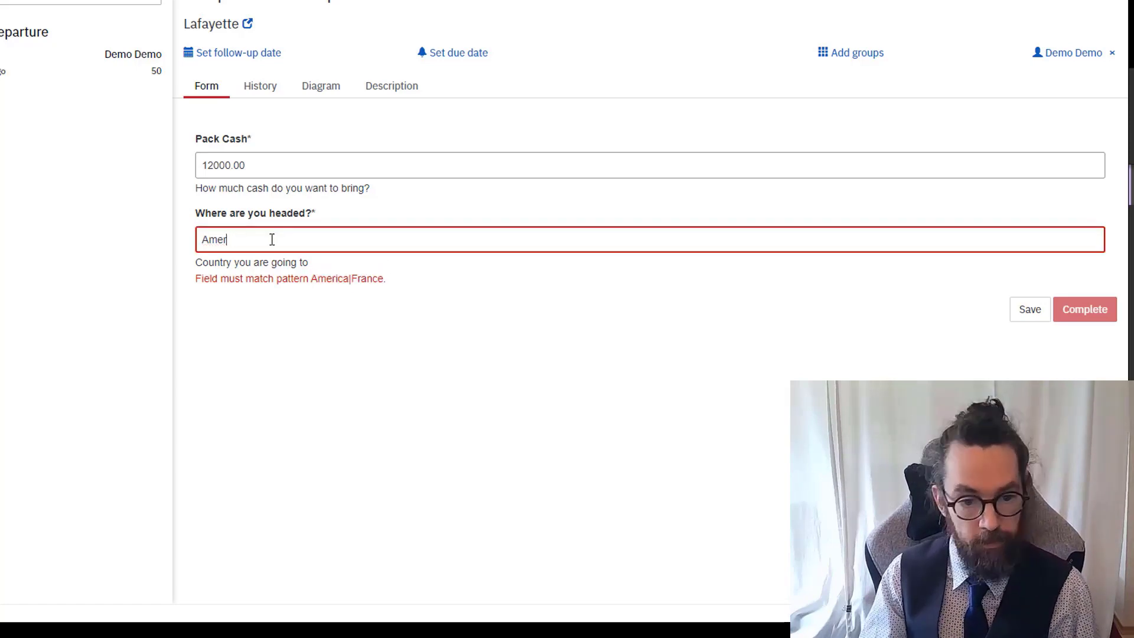
pyautogui.press('BackSpace')
pyautogui.write('France')
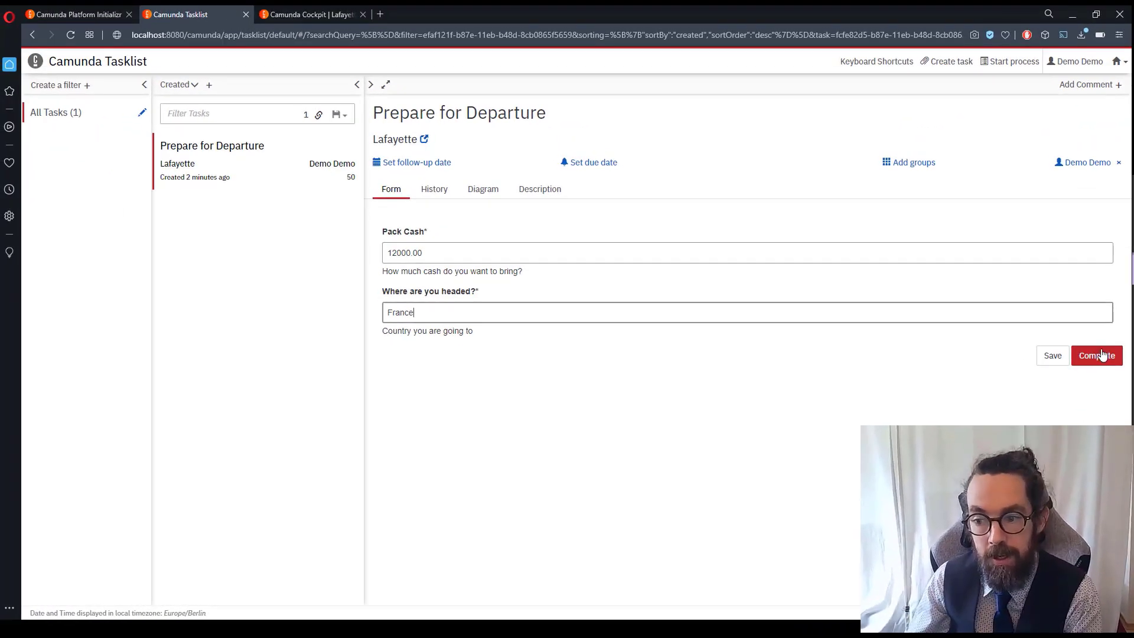
# Complete Prepare for Departure, open the Get a Taxi task, and check the instance in Cockpit
pyautogui.click(1108, 355)
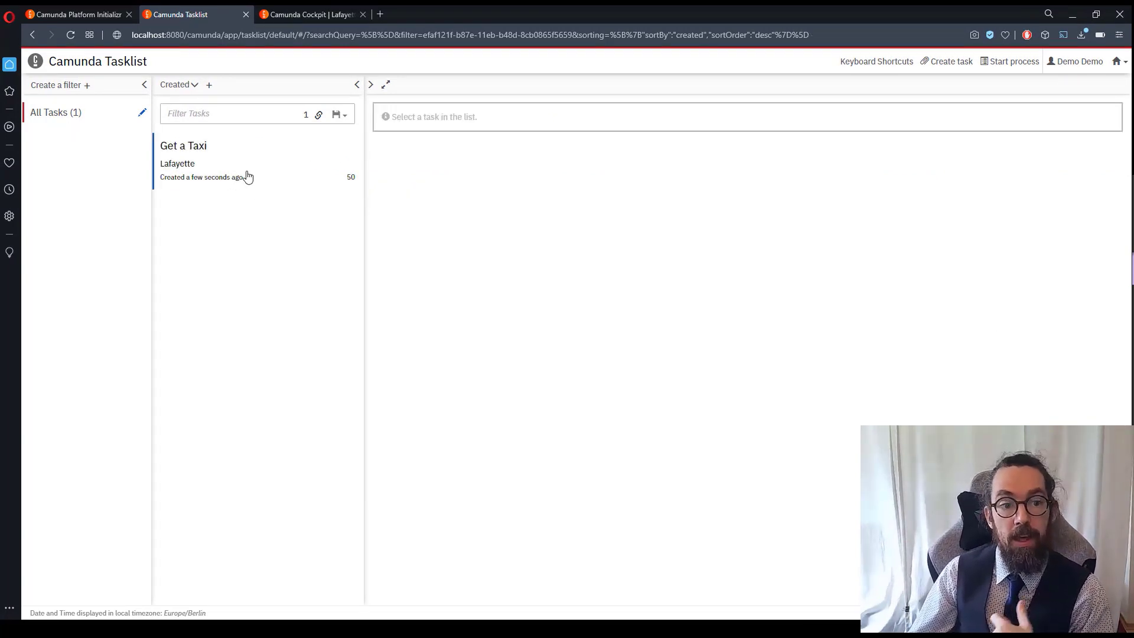
pyautogui.click(245, 174)
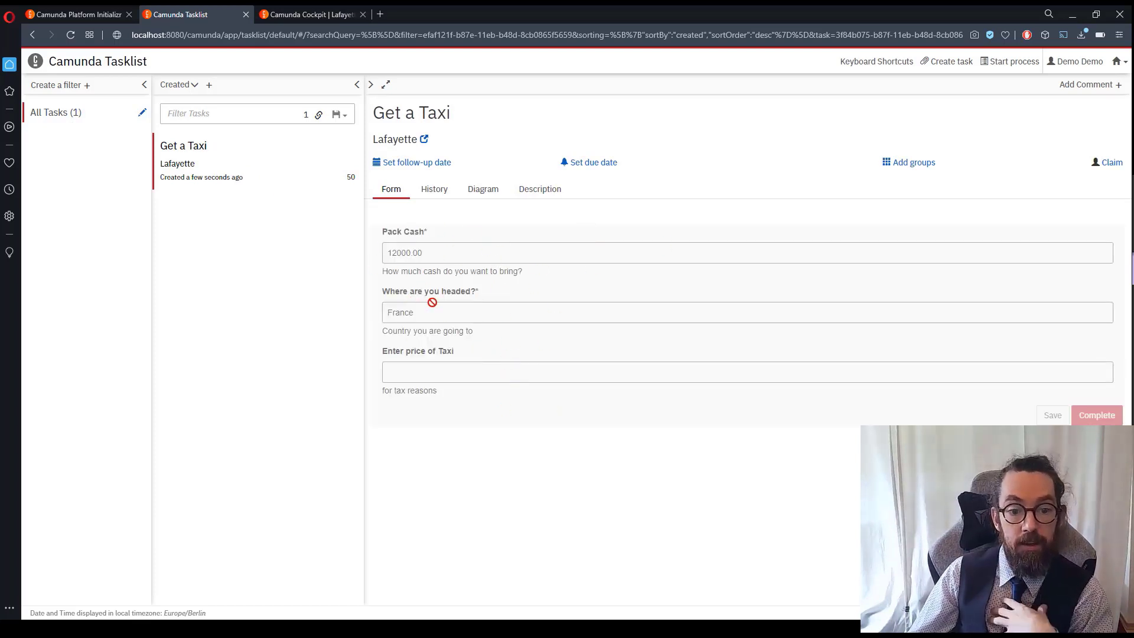
pyautogui.click(297, 15)
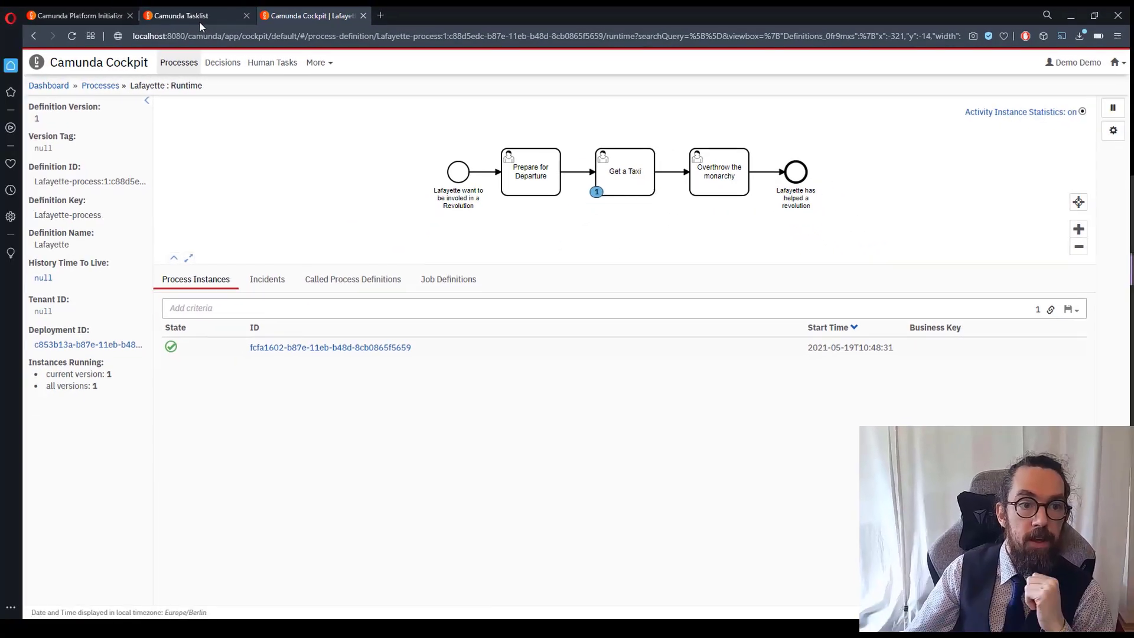
pyautogui.click(200, 20)
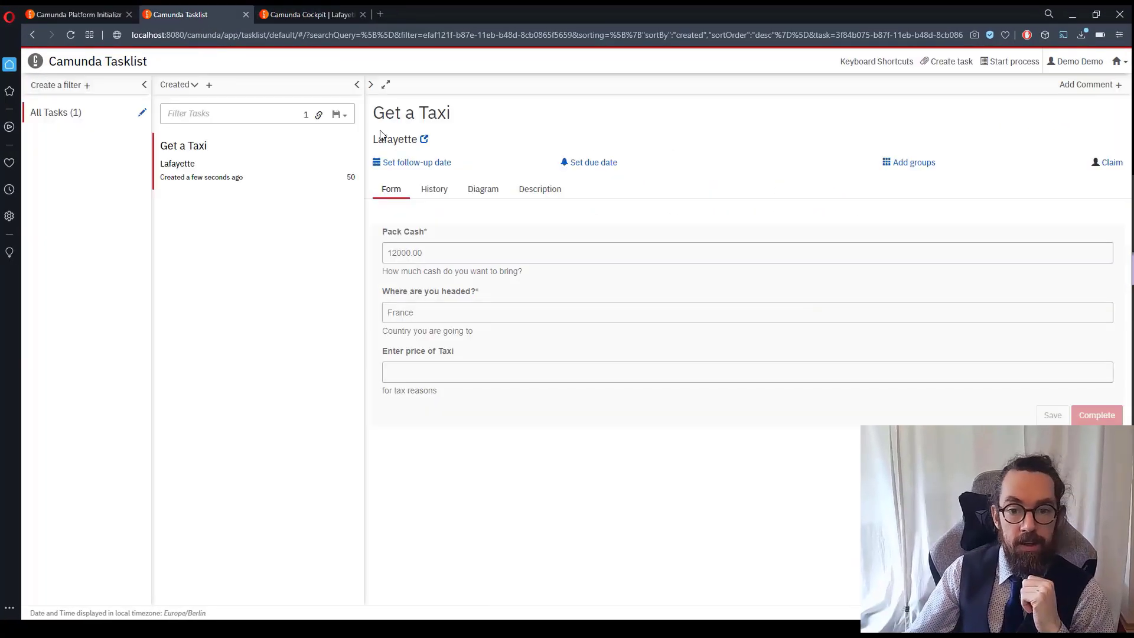
# Claim Get a Taxi, enter 10.00 as the taxi price, and complete the task
pyautogui.click(1111, 163)
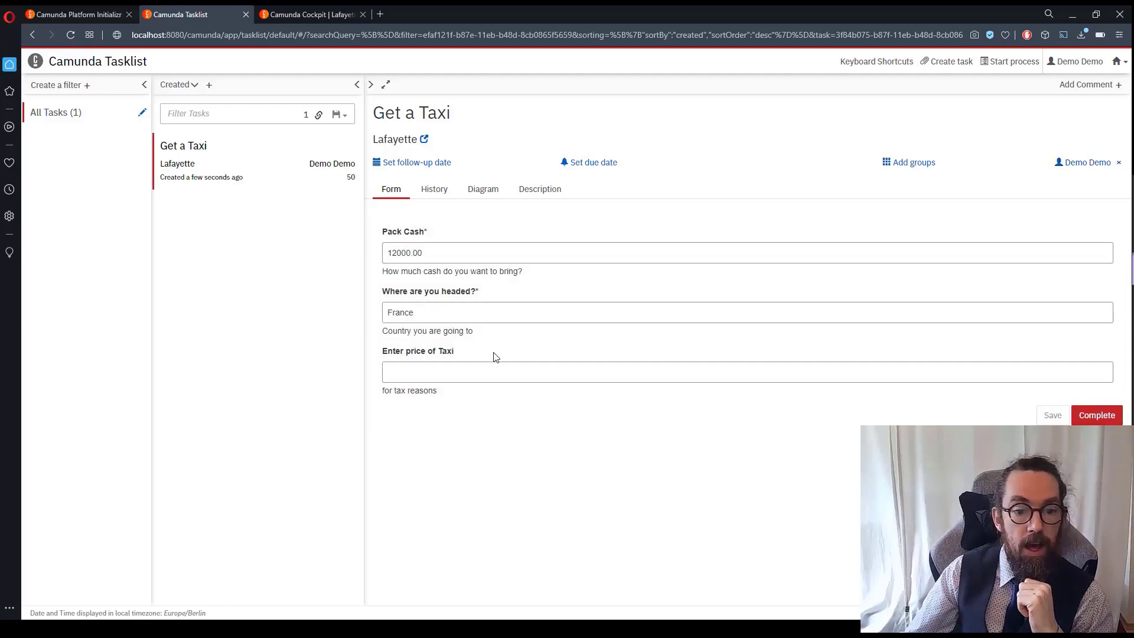
pyautogui.click(456, 373)
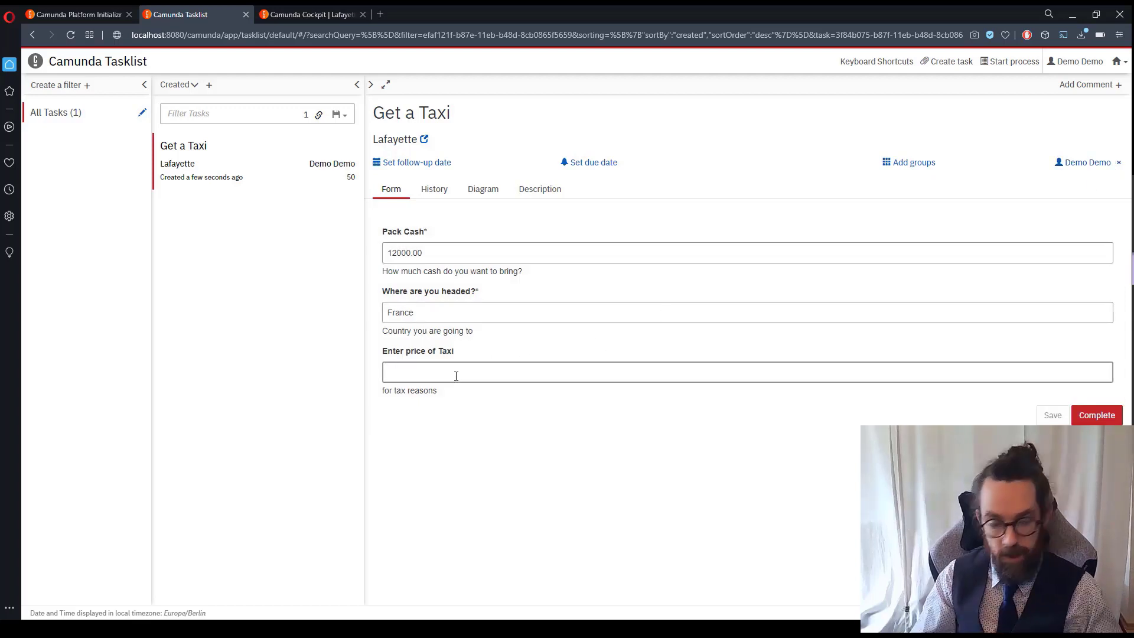
pyautogui.write('10')
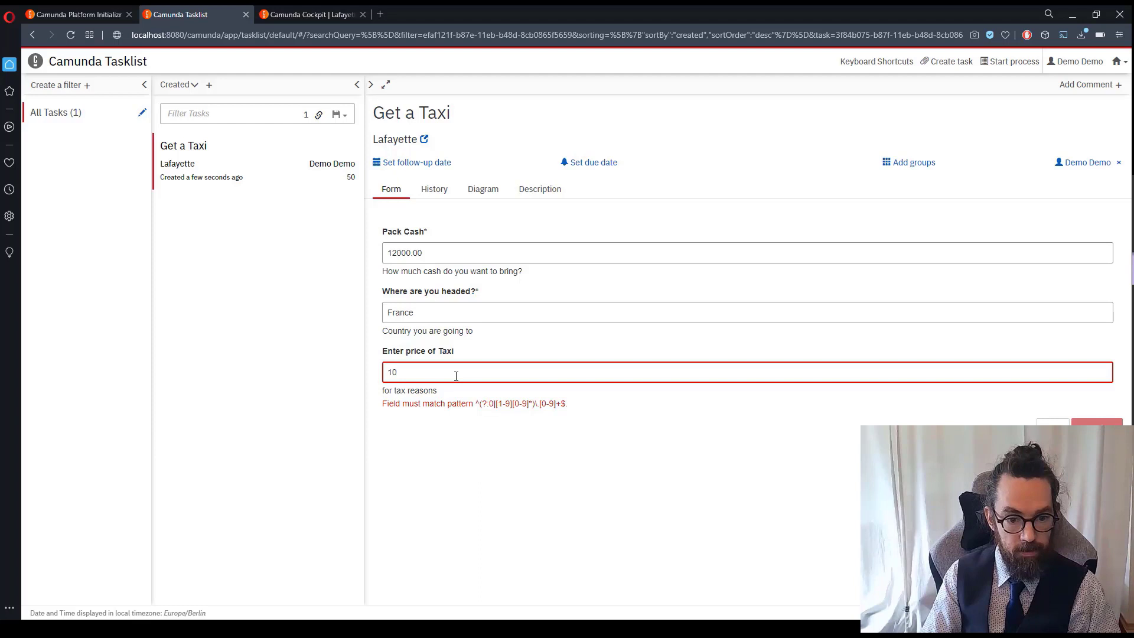
pyautogui.write('.00')
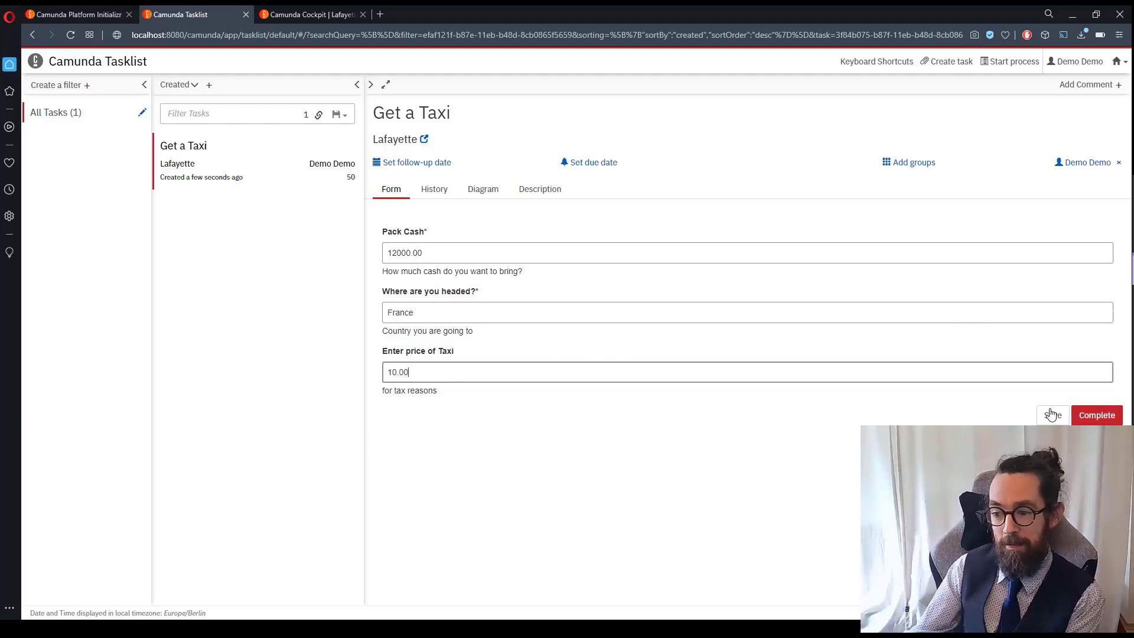
pyautogui.click(1097, 415)
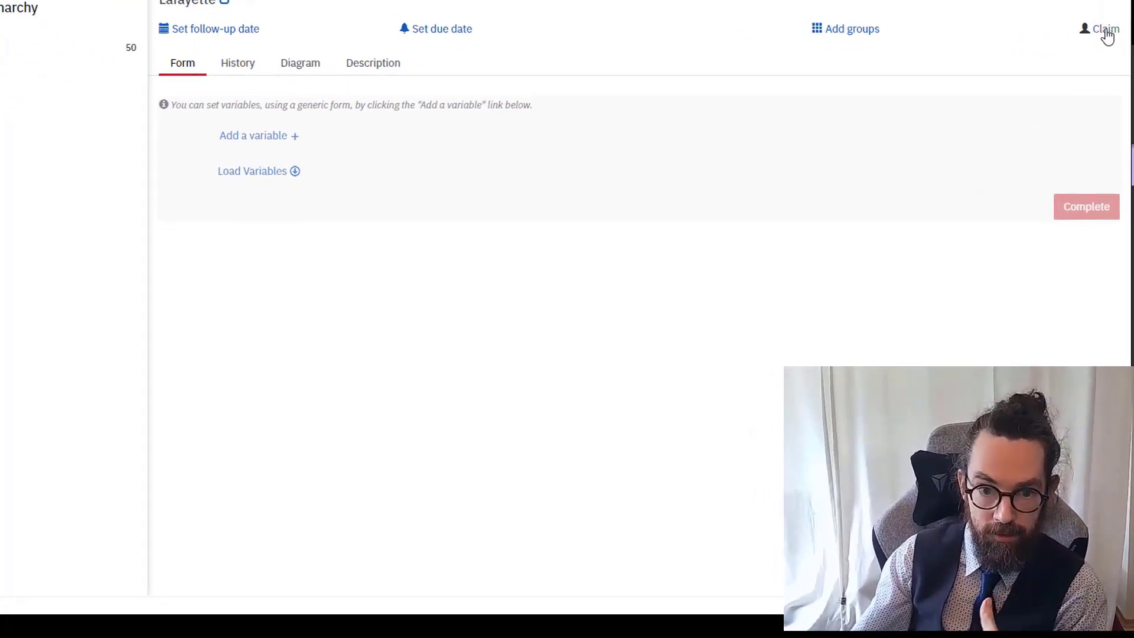
# Claim Overthrow the monarchy and load its variables: country France, money 12000.00, taxiCost 10.00
pyautogui.click(1106, 33)
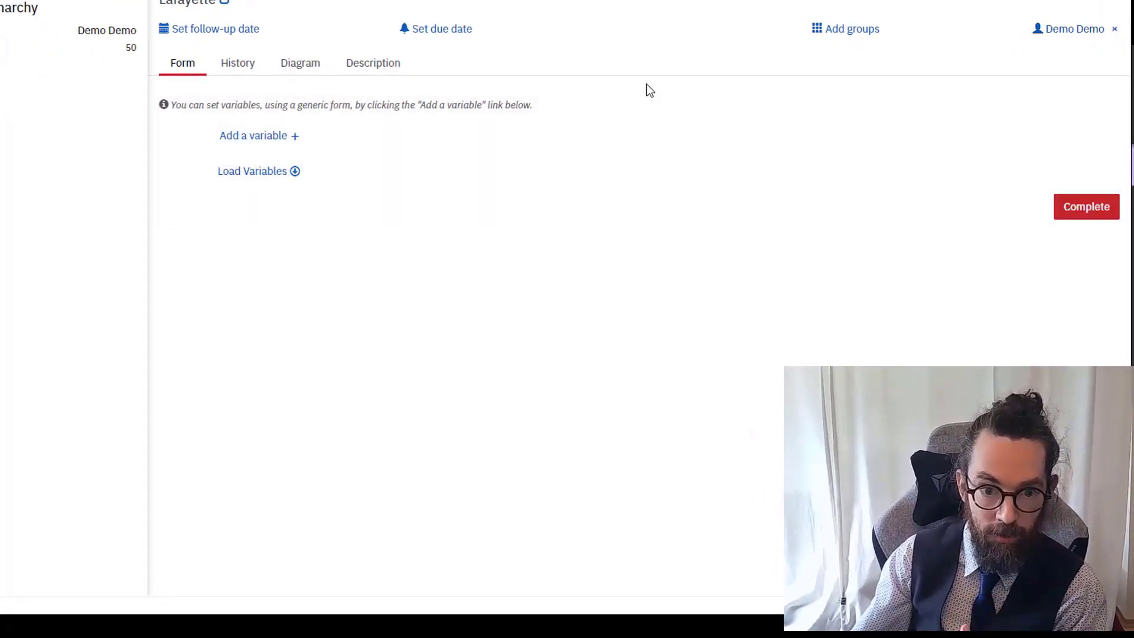
pyautogui.click(266, 175)
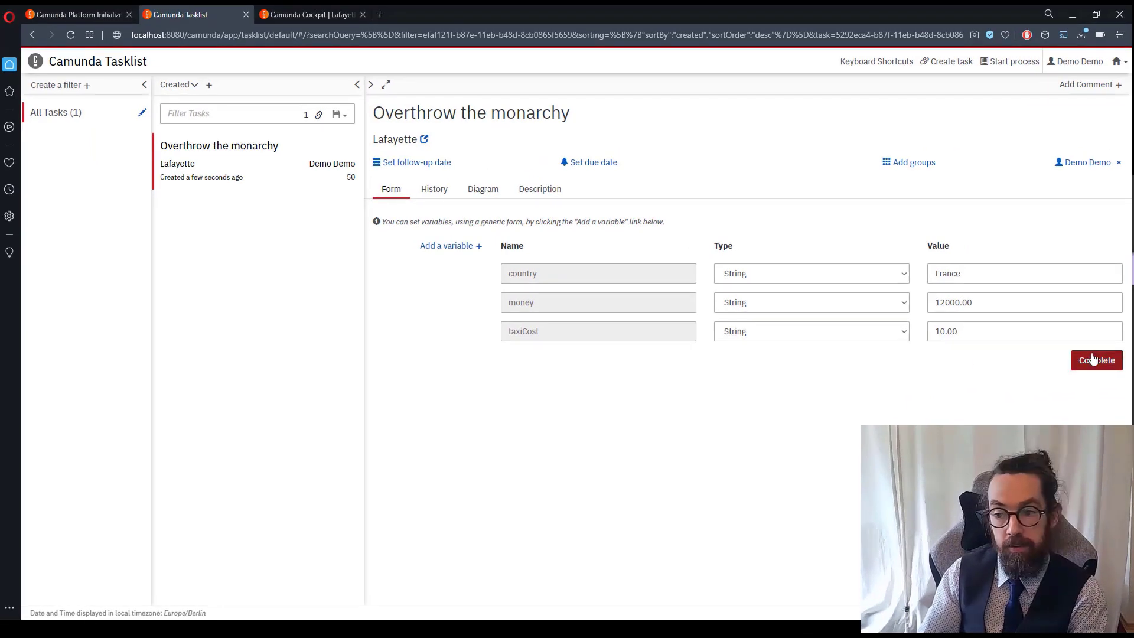
pyautogui.click(1105, 362)
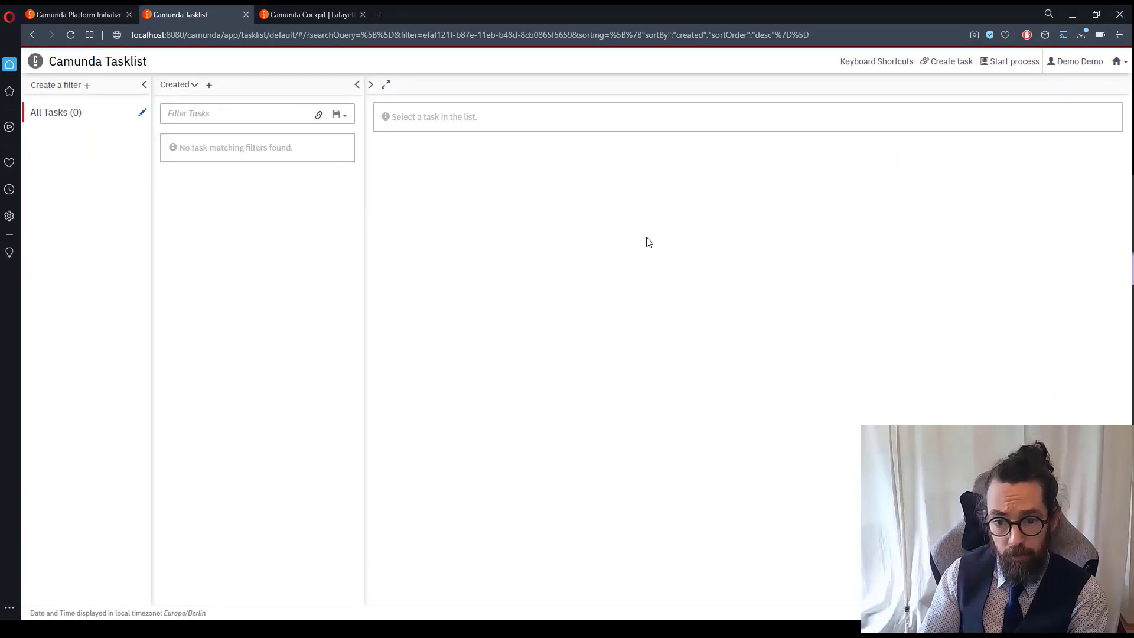